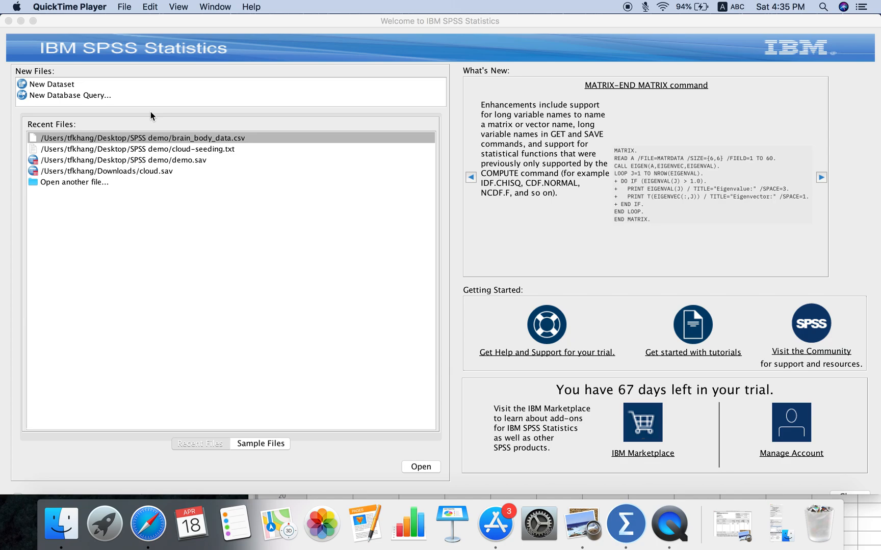
# Import the text data file brain_body_data.csv from the SPSS demo folder with the default CSV reading options.
pyautogui.click(81, 183)
pyautogui.doubleClick(81, 183)
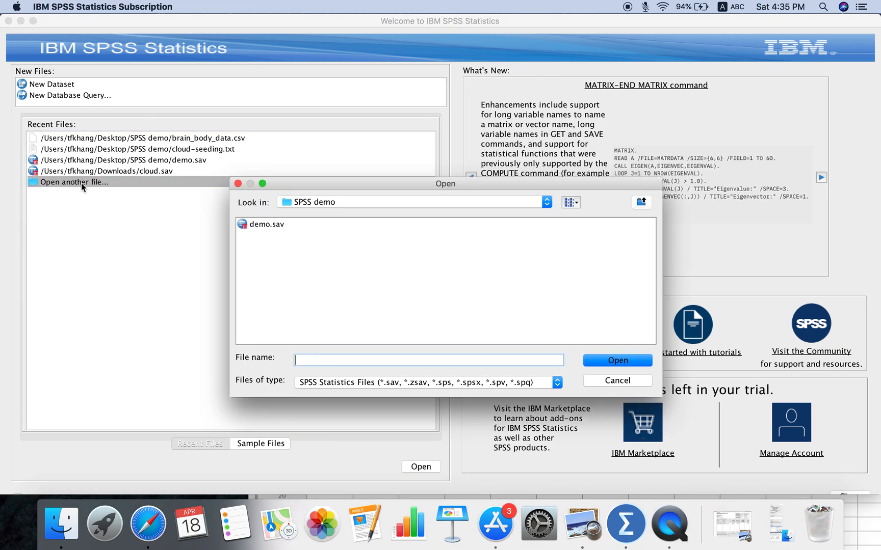
pyautogui.click(555, 382)
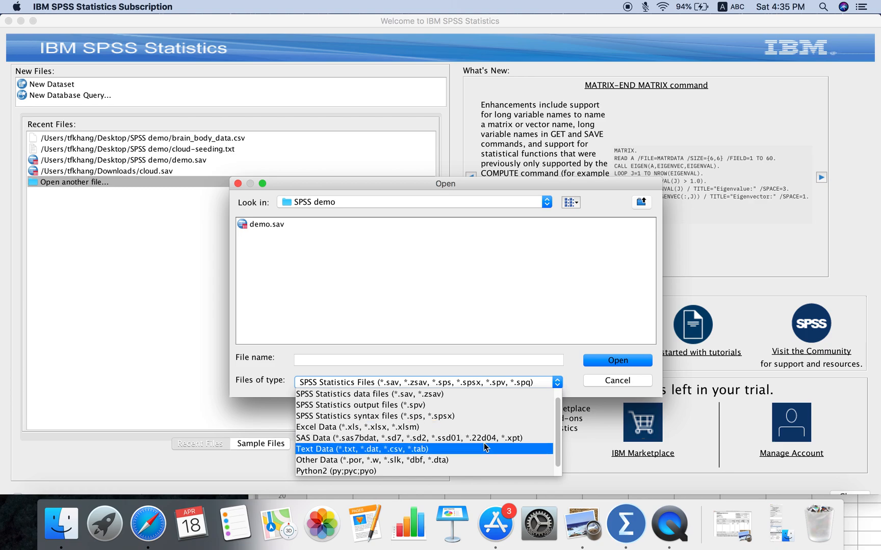
pyautogui.click(396, 452)
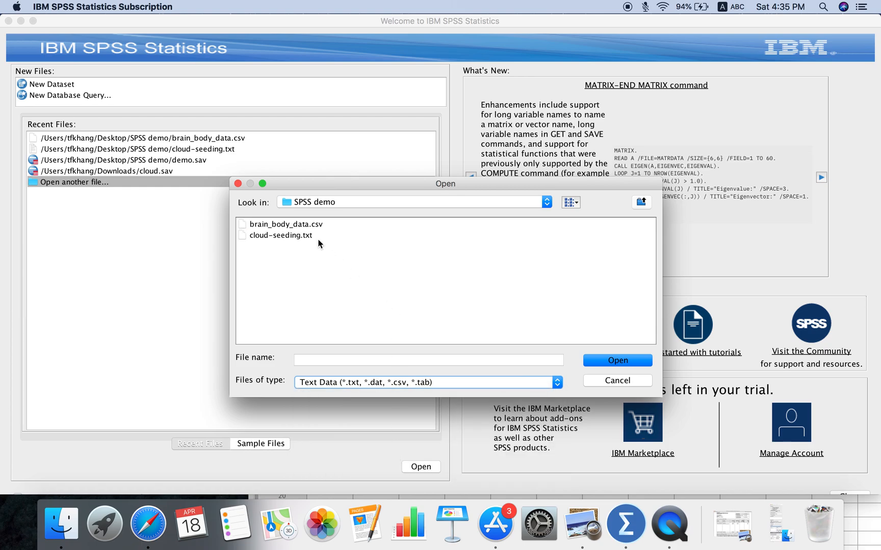
pyautogui.click(299, 224)
pyautogui.click(615, 362)
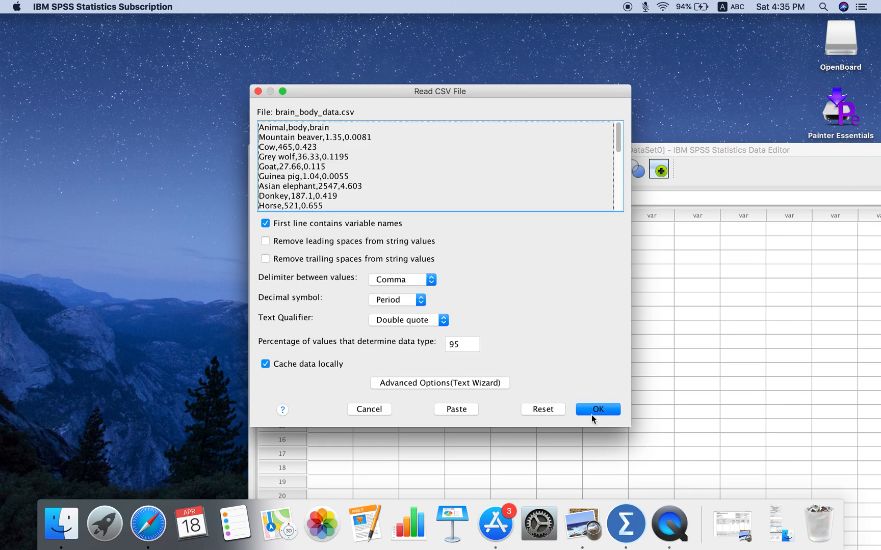
pyautogui.click(597, 411)
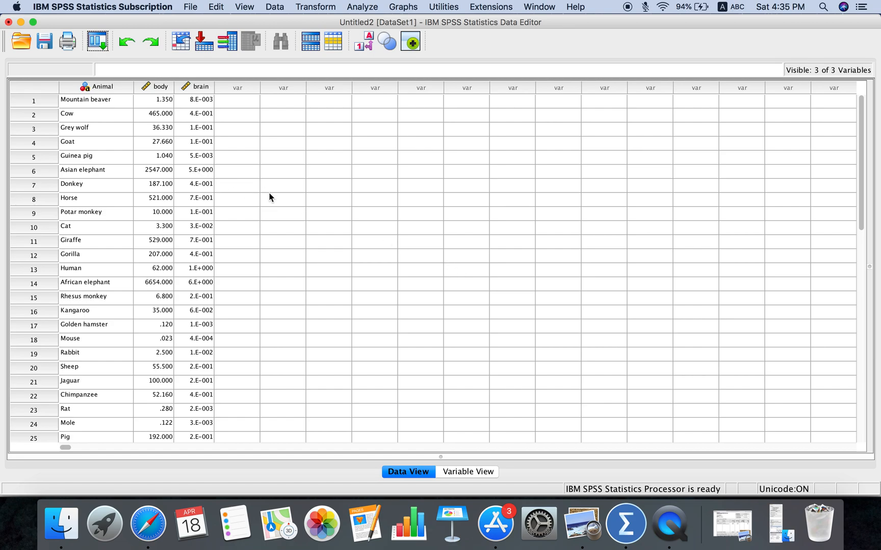
# Look through the imported animal rows and the body and brain columns of the dataset.
pyautogui.scroll(-5, 270, 197)
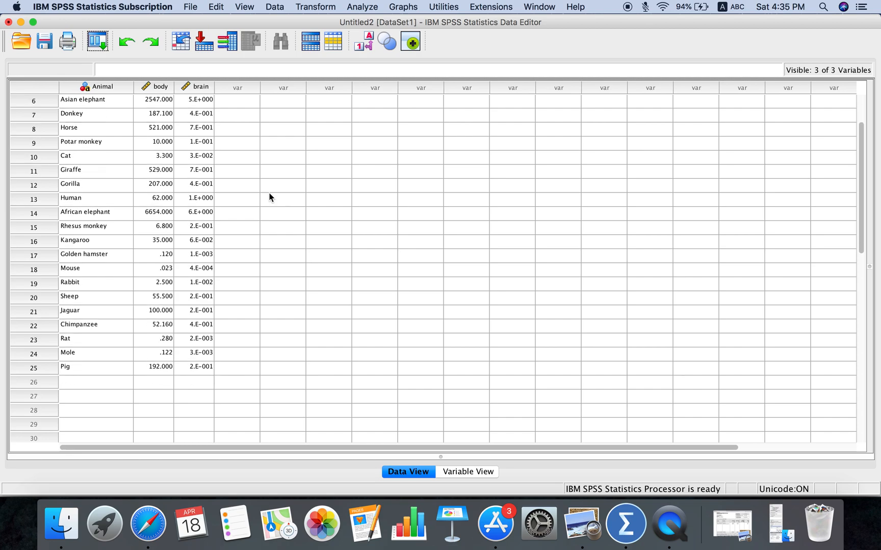
pyautogui.scroll(4, 270, 198)
pyautogui.scroll(1, 270, 197)
pyautogui.hscroll(3, 270, 197)
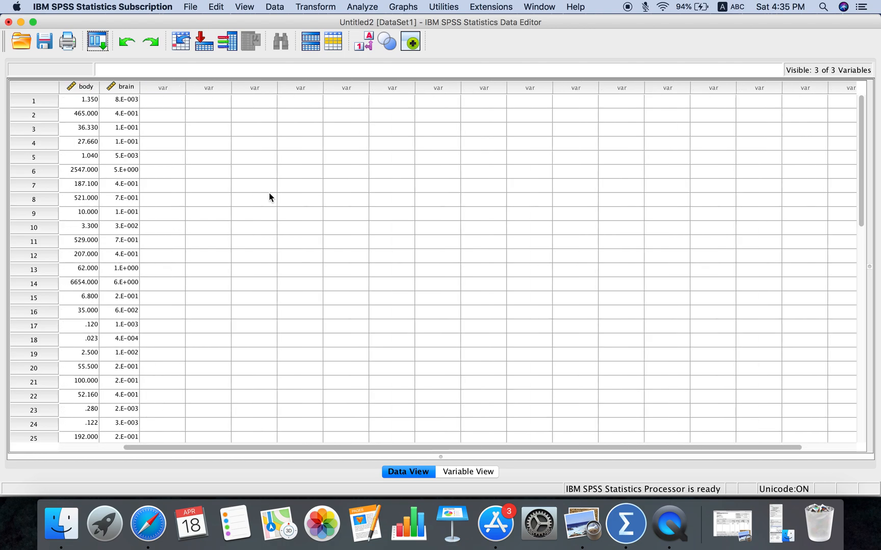
pyautogui.hscroll(-3, 270, 198)
pyautogui.scroll(-1, 270, 197)
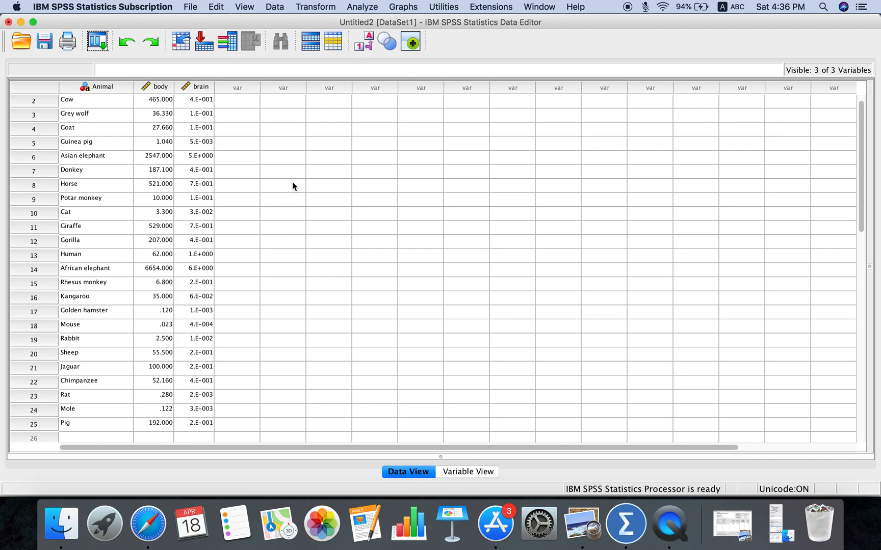
# Create a simple scatter plot with body on the x-axis and brain on the y-axis using the Chart Builder.
pyautogui.click(403, 8)
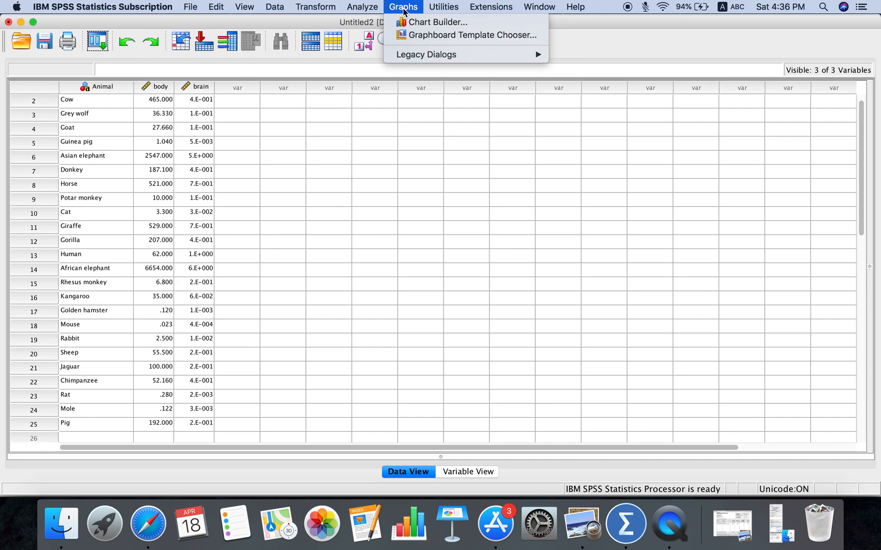
pyautogui.click(411, 23)
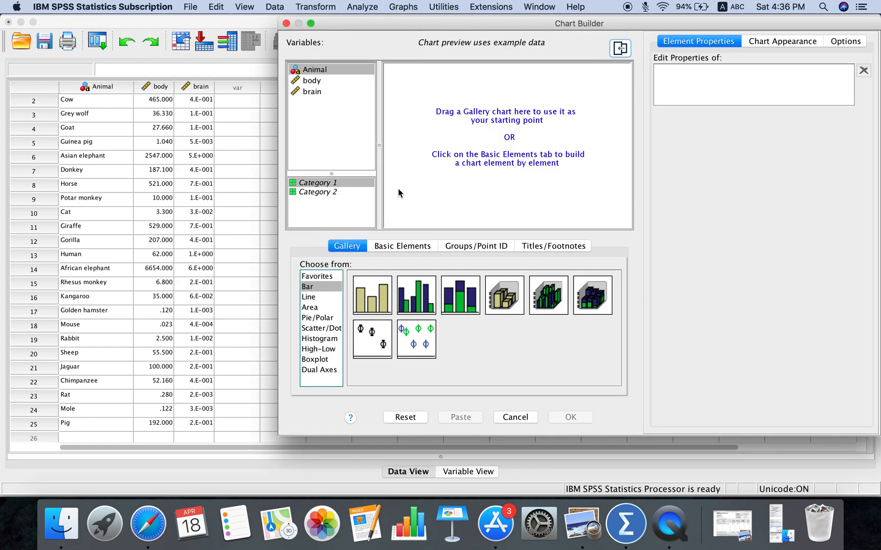
pyautogui.click(323, 330)
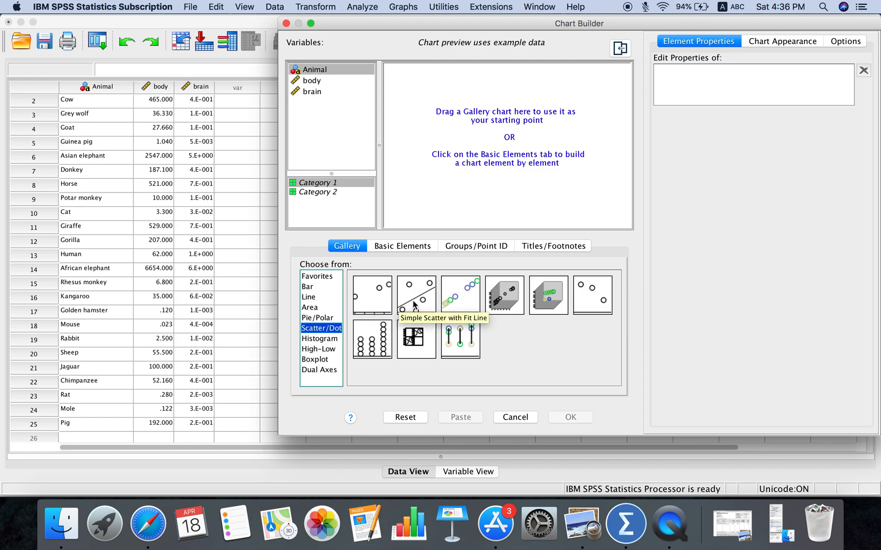
pyautogui.click(381, 305)
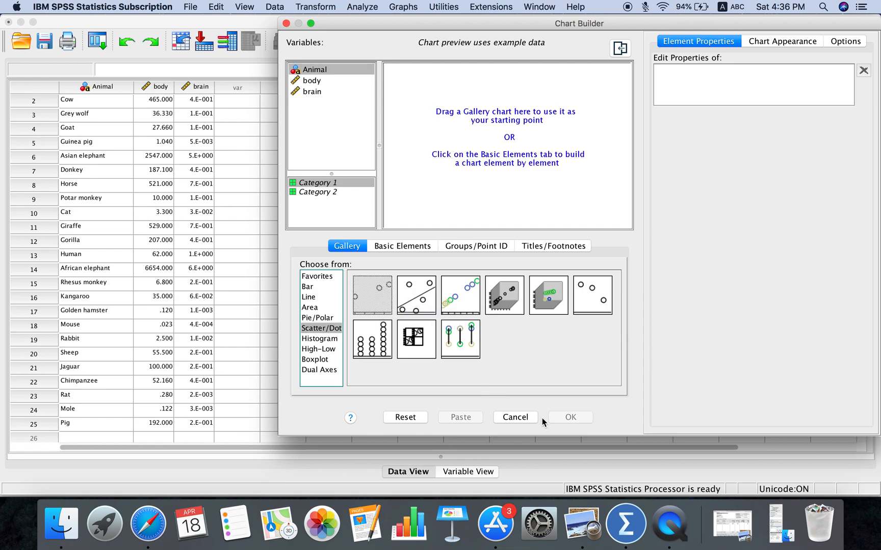
pyautogui.moveTo(380, 291); pyautogui.dragTo(496, 153)
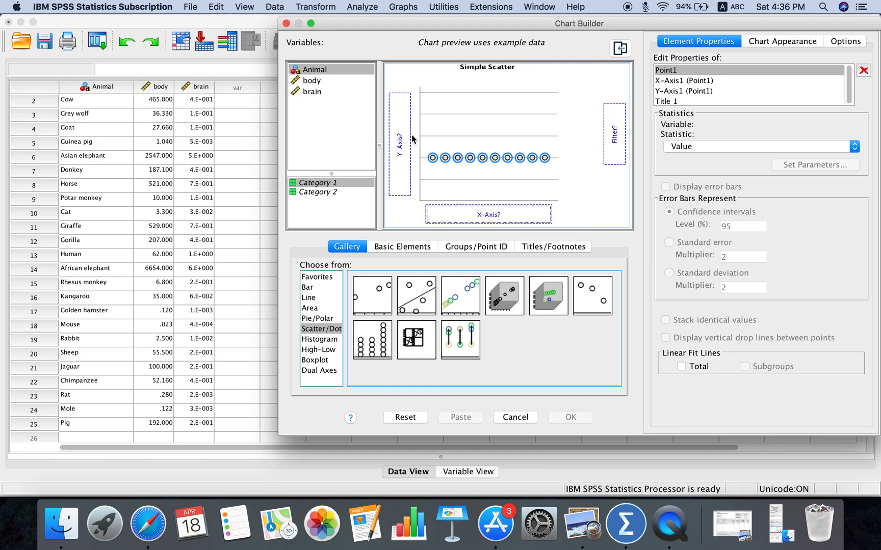
pyautogui.moveTo(312, 81); pyautogui.dragTo(451, 216)
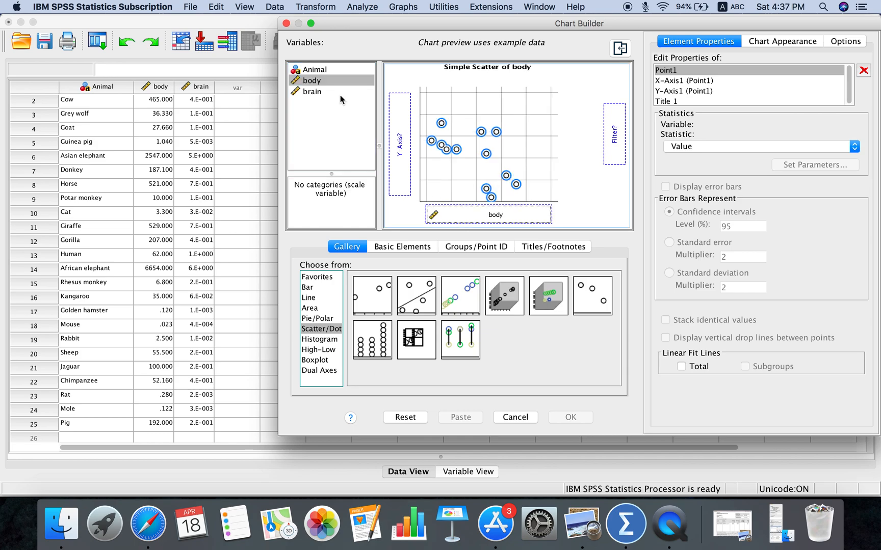
pyautogui.moveTo(314, 91); pyautogui.dragTo(403, 136)
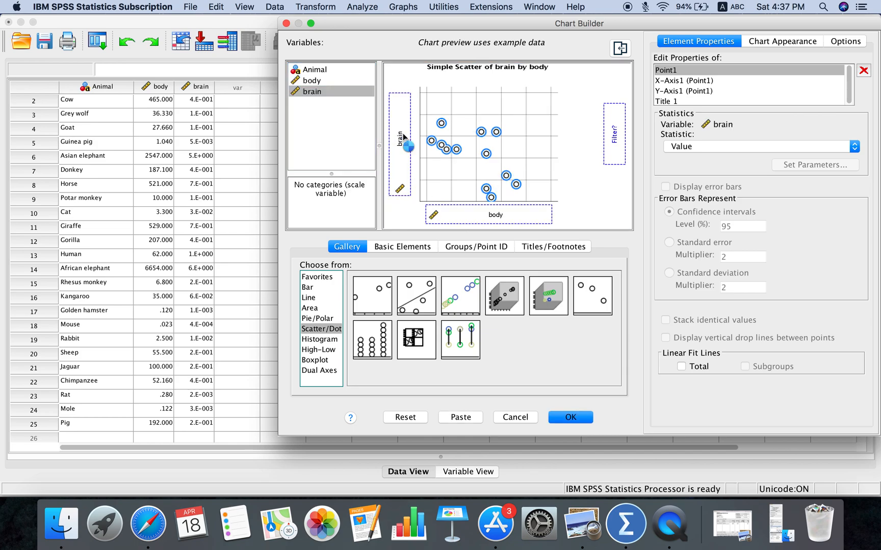
pyautogui.click(570, 418)
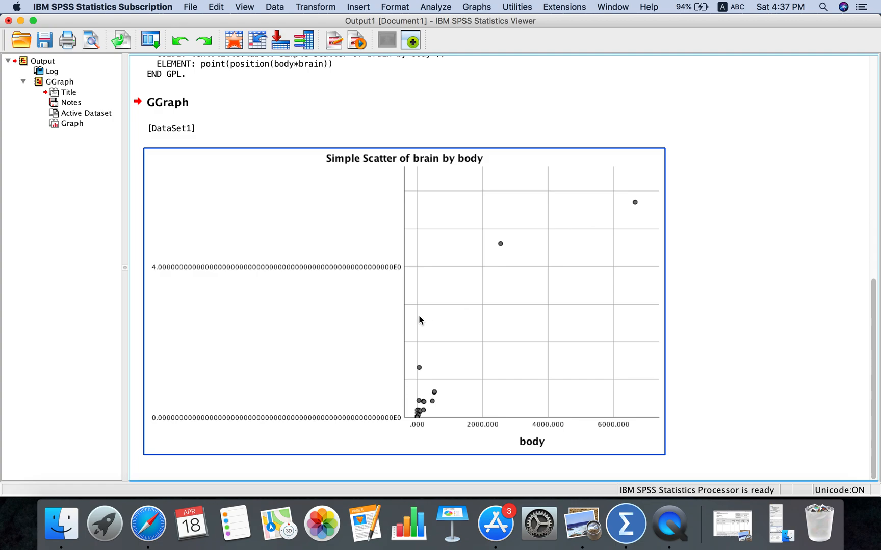
# Minimize the scatter plot output window to return to the dataset.
pyautogui.moveTo(403, 317); pyautogui.dragTo(497, 310)
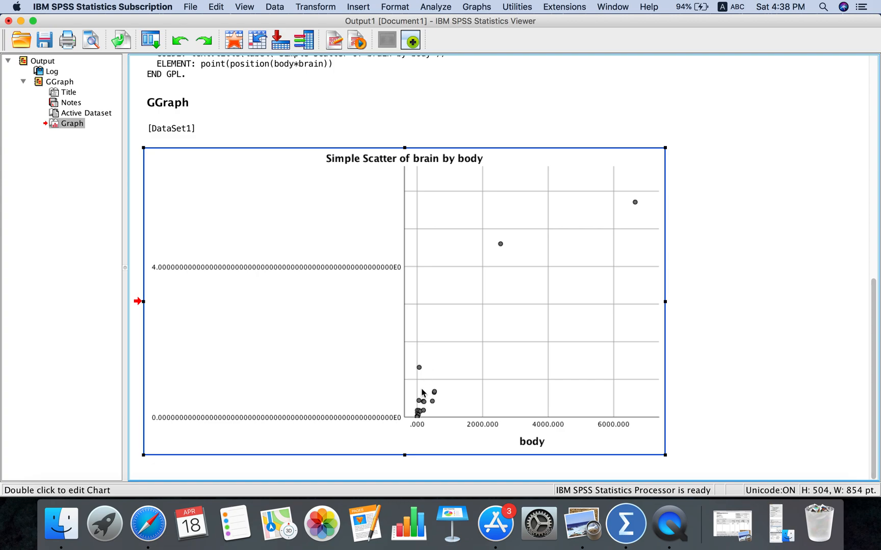
pyautogui.moveTo(271, 132); pyautogui.dragTo(187, 57)
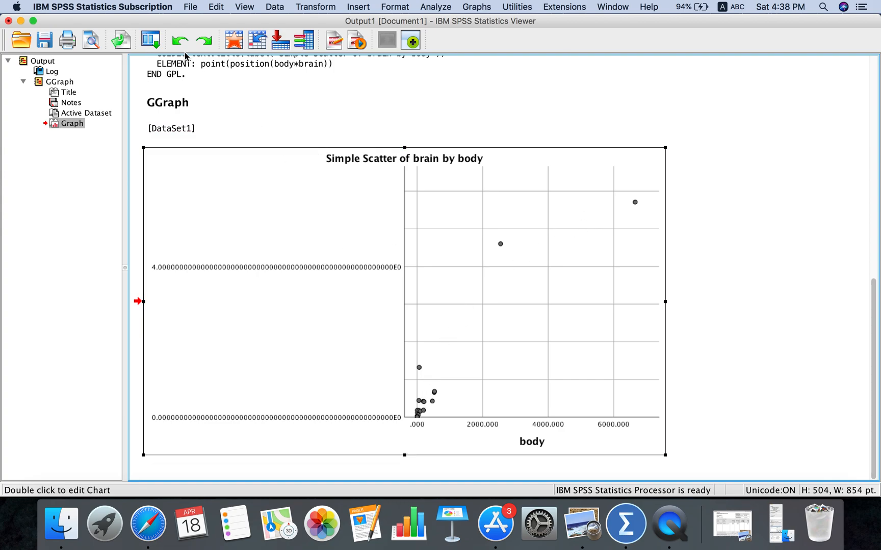
pyautogui.click(21, 20)
# Build the numeric expression LG10(body) in Compute Variable using the arithmetic function Lg10.
pyautogui.click(231, 102)
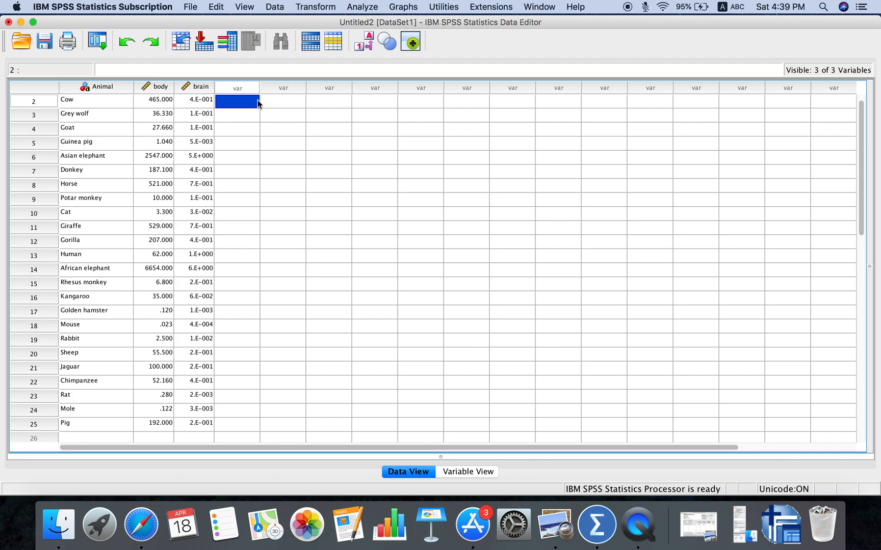
pyautogui.click(334, 10)
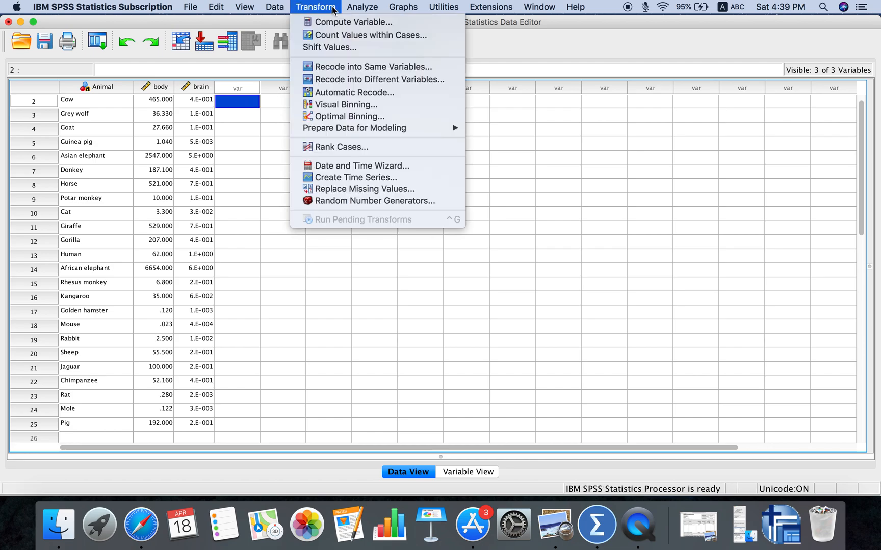
pyautogui.click(334, 23)
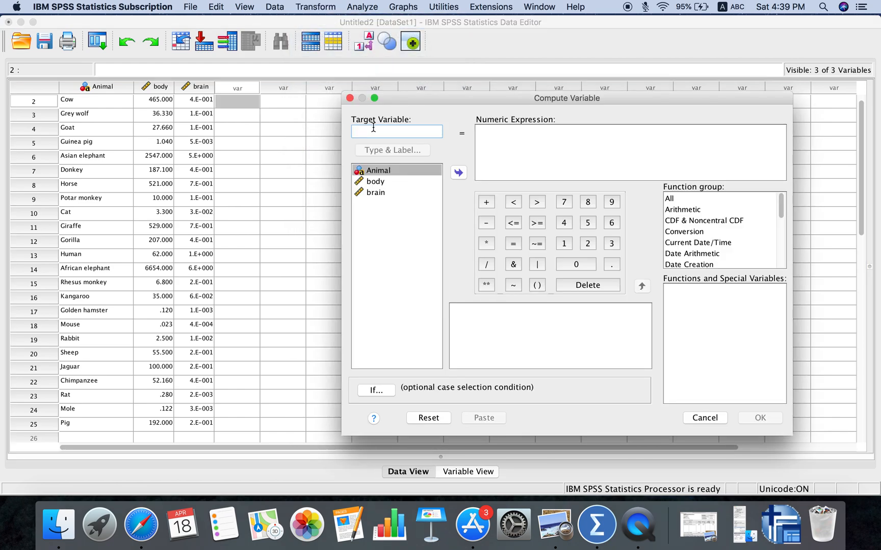
pyautogui.click(375, 182)
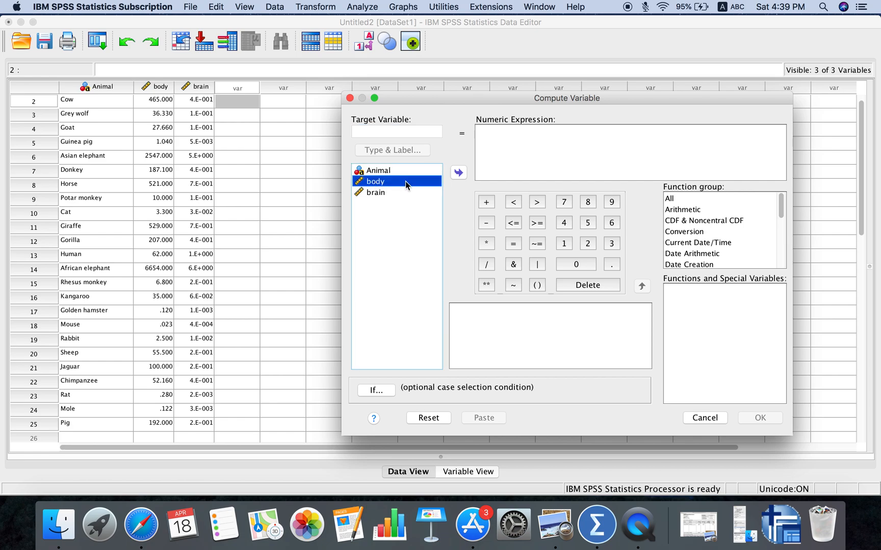
pyautogui.click(692, 211)
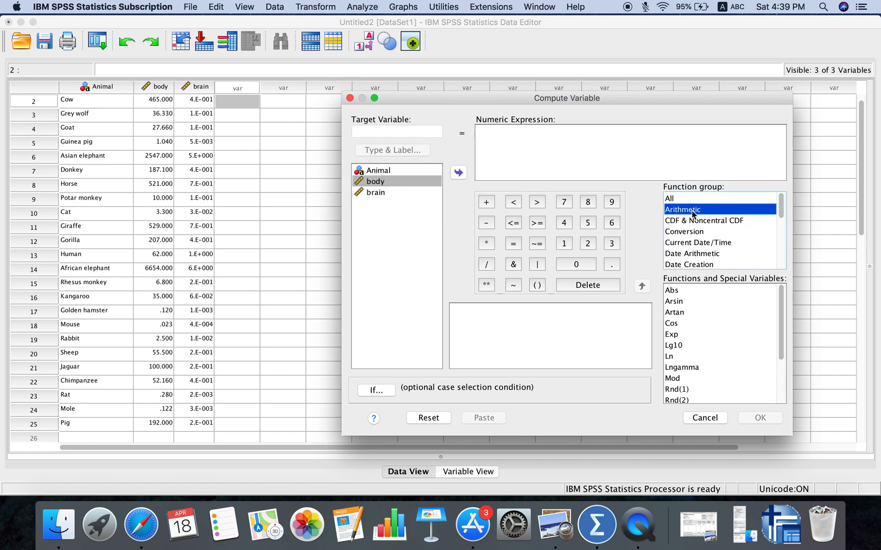
pyautogui.click(677, 347)
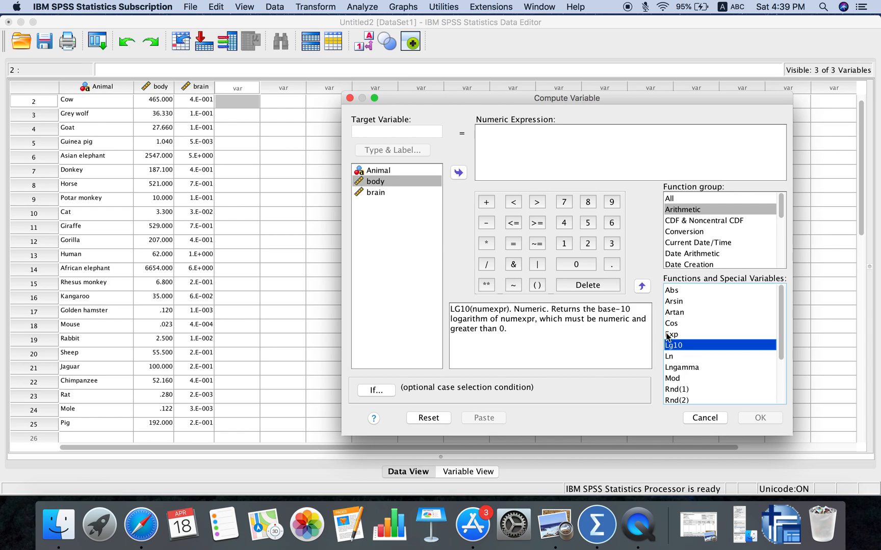
pyautogui.click(386, 182)
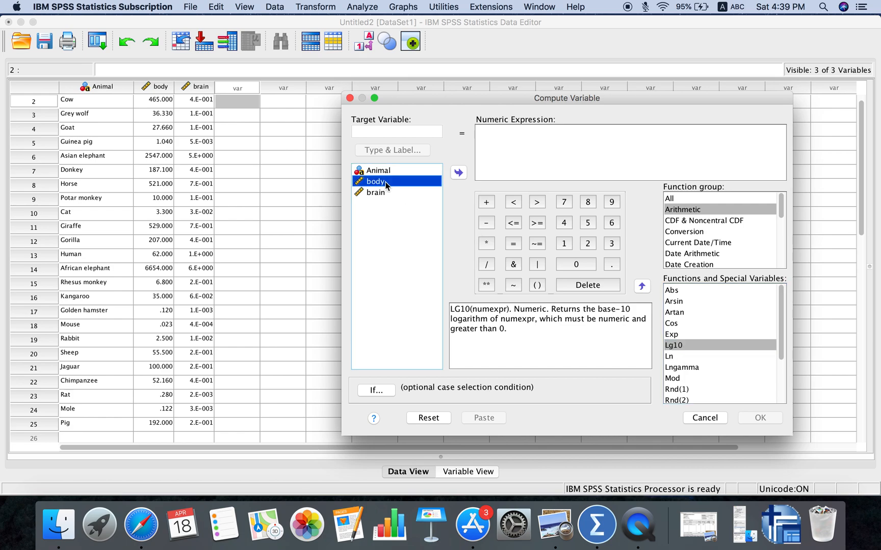
pyautogui.click(459, 173)
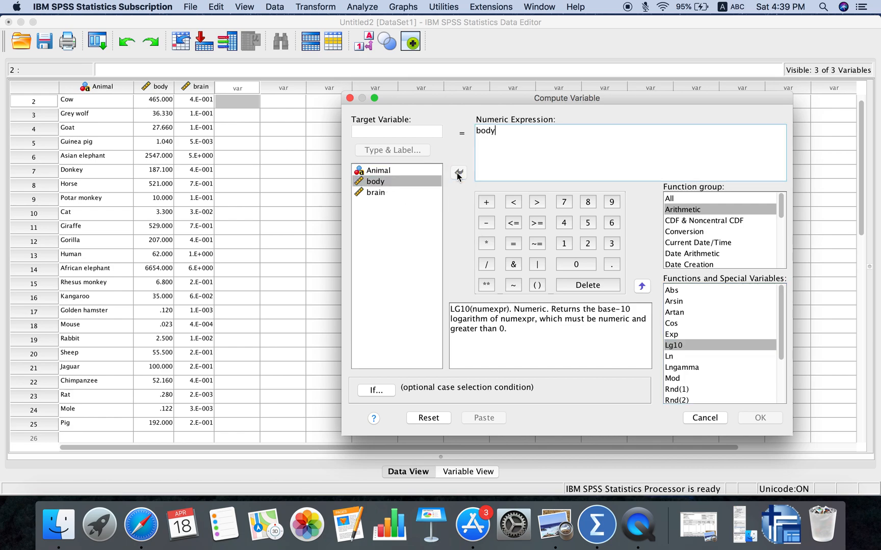
pyautogui.click(674, 346)
pyautogui.click(642, 287)
pyautogui.write('body')
pyautogui.click(494, 134)
pyautogui.press('BackSpace')
pyautogui.press('BackSpace')
pyautogui.press('BackSpace')
pyautogui.press('BackSpace')
# Name the target variable log_body, run the computation and return to the dataset.
pyautogui.click(415, 133)
pyautogui.write('log_bod')
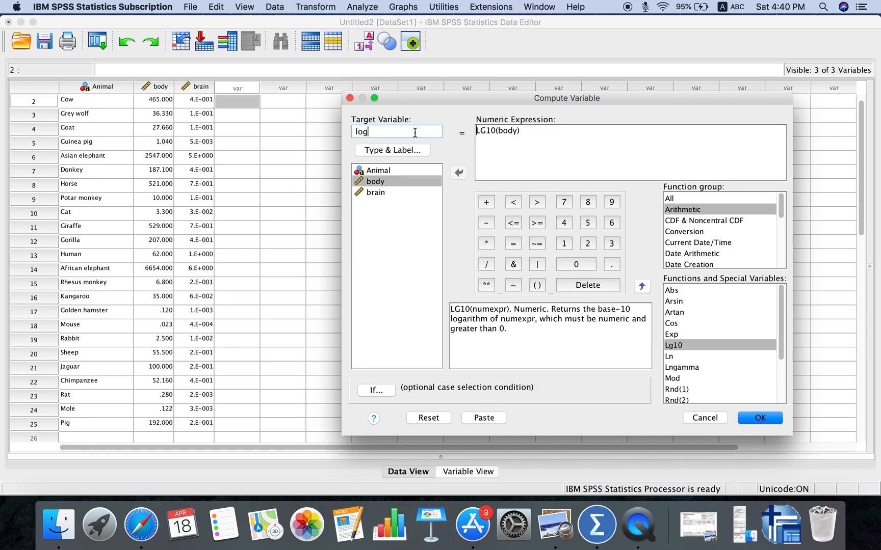
pyautogui.write('y')
pyautogui.click(759, 419)
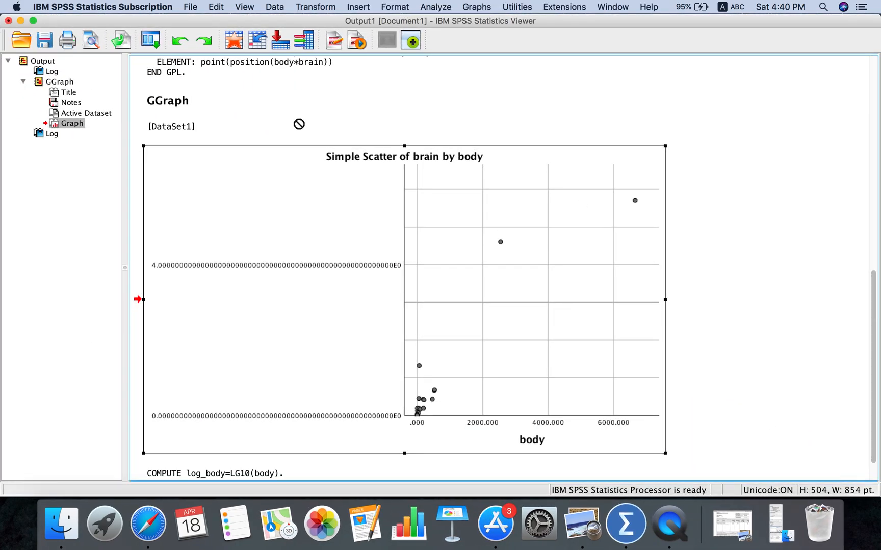
pyautogui.click(21, 20)
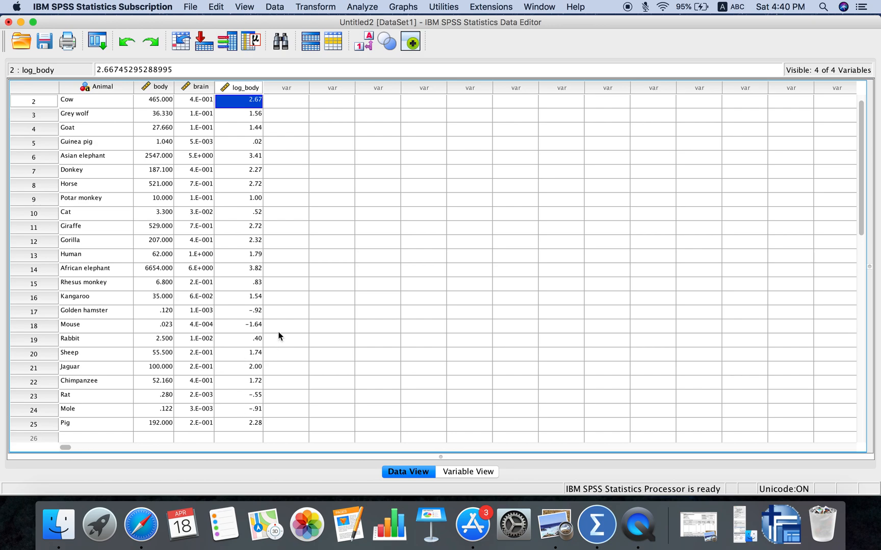
# Set up another Compute Variable operation with the target variable named log_brain.
pyautogui.click(284, 107)
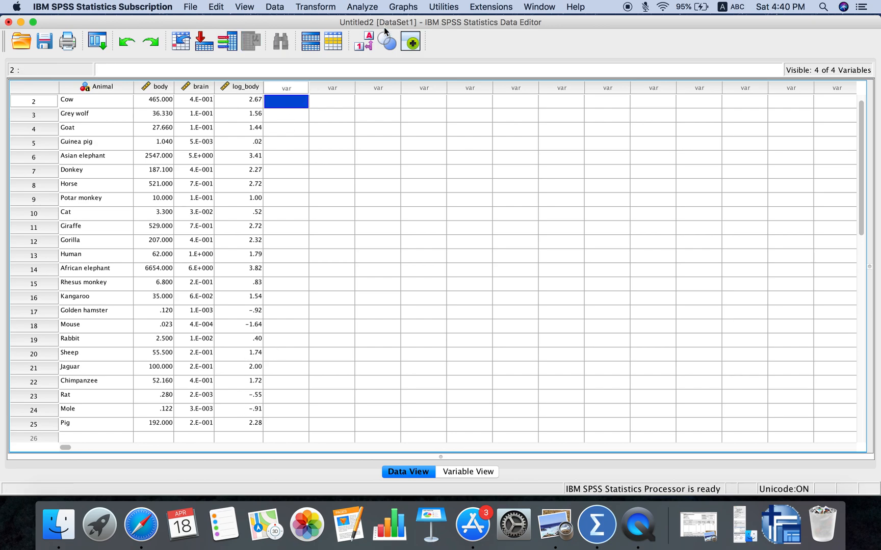
pyautogui.click(320, 8)
pyautogui.click(323, 23)
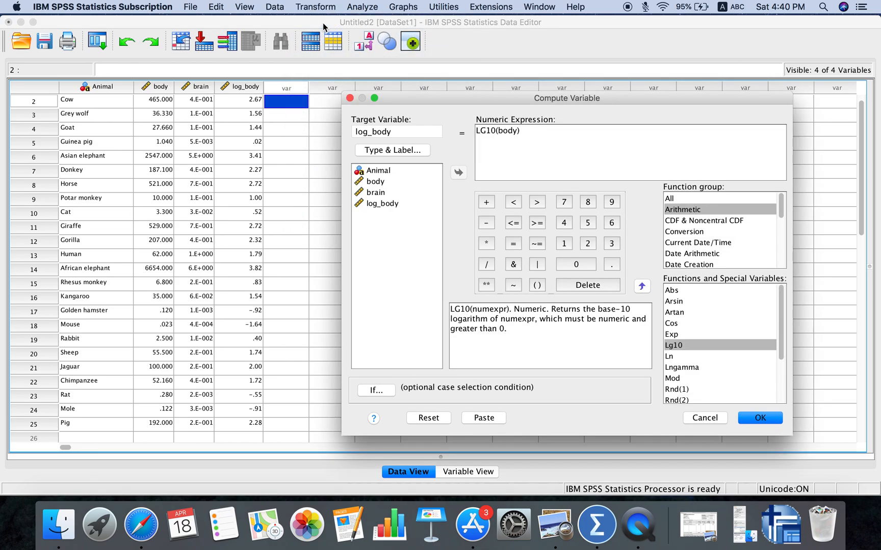
pyautogui.click(401, 129)
pyautogui.press('BackSpace')
pyautogui.press('BackSpace')
pyautogui.press('BackSpace')
pyautogui.press('BackSpace')
pyautogui.write('brain')
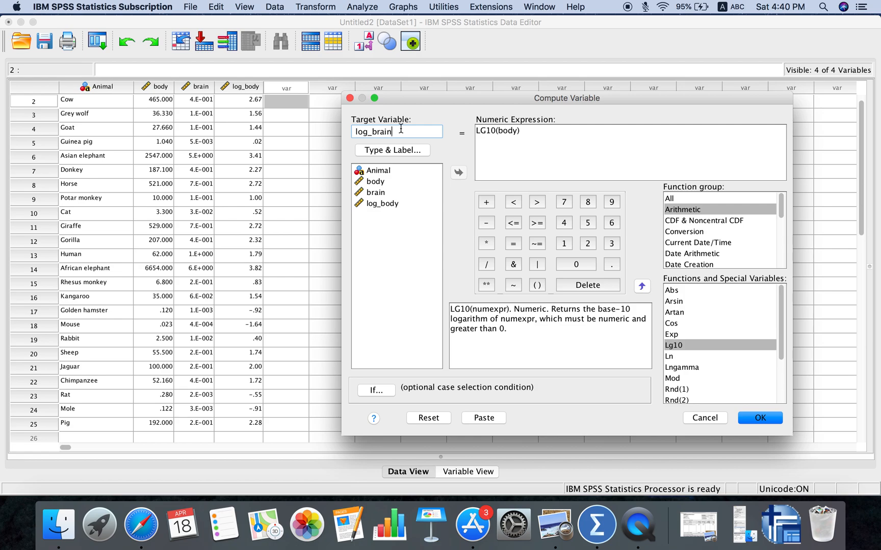
# Set the numeric expression to LG10(brain), run the computation and return to the dataset.
pyautogui.click(516, 131)
pyautogui.press('BackSpace')
pyautogui.press('BackSpace')
pyautogui.press('BackSpace')
pyautogui.press('BackSpace')
pyautogui.write('brain')
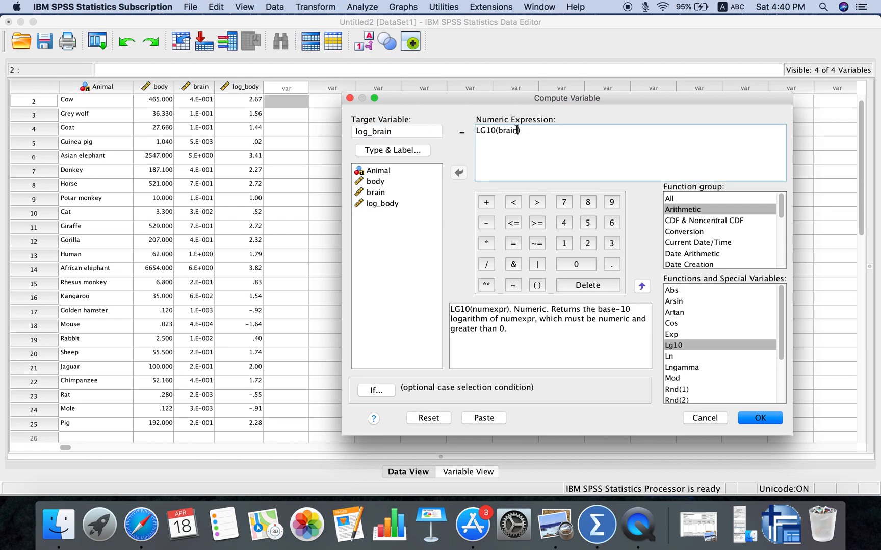
pyautogui.click(760, 422)
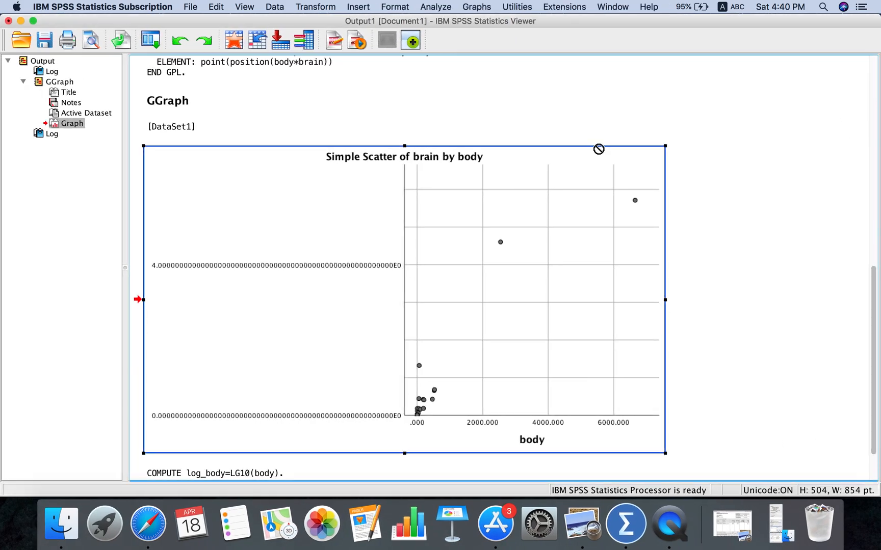
pyautogui.click(21, 21)
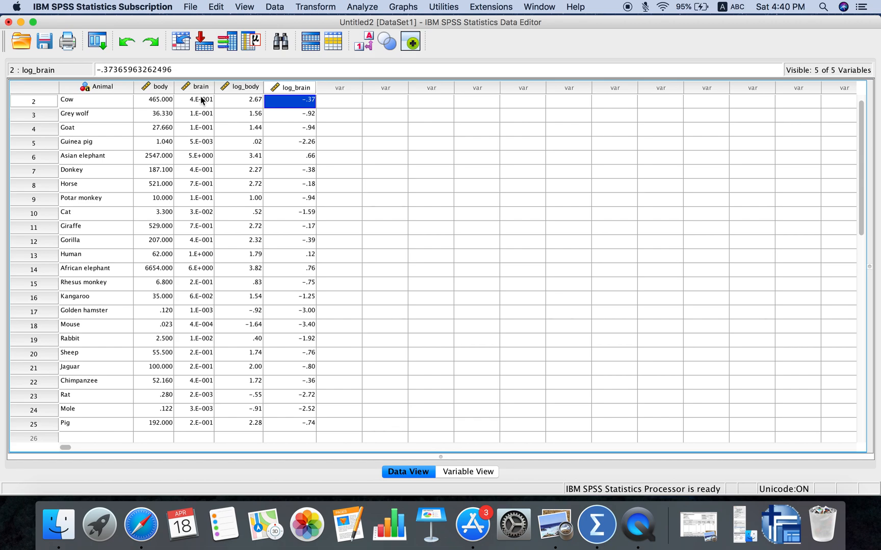
# Open the Chart Builder from the dataset and move its dialog clear of the animal data.
pyautogui.click(340, 101)
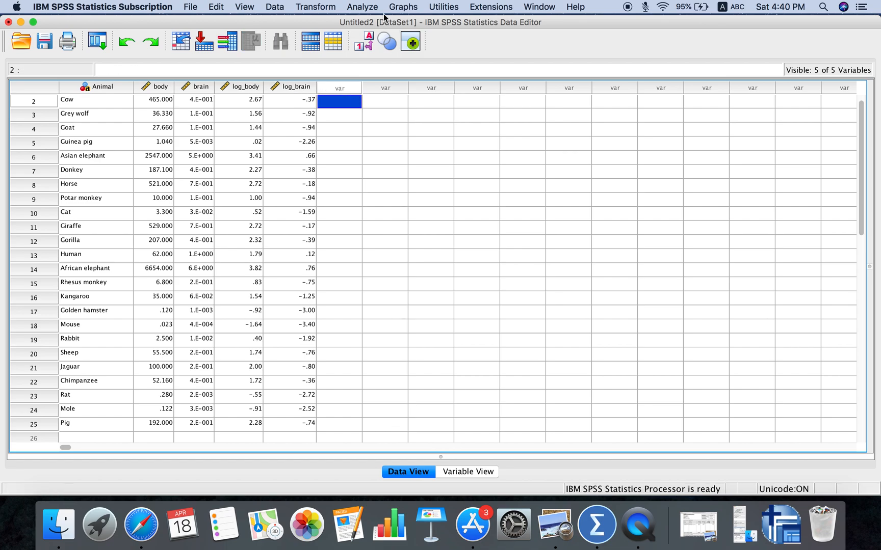
pyautogui.click(404, 7)
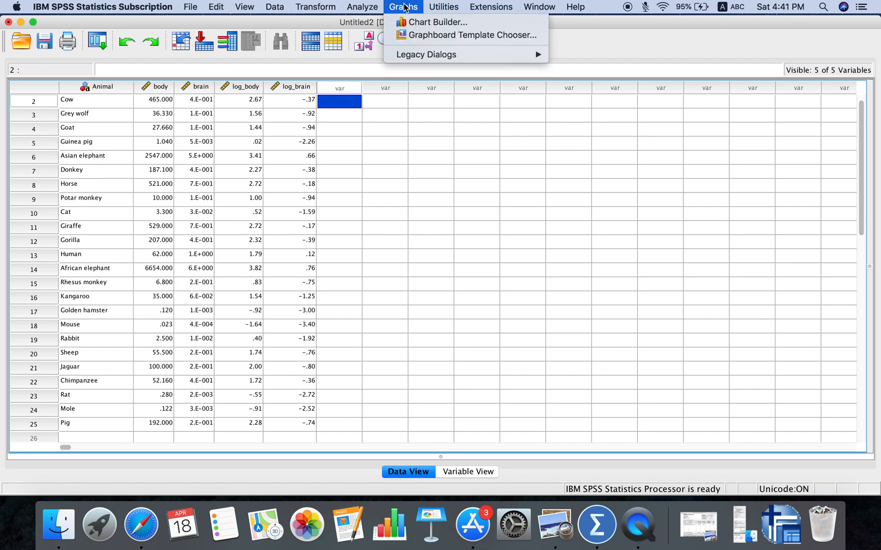
pyautogui.click(411, 22)
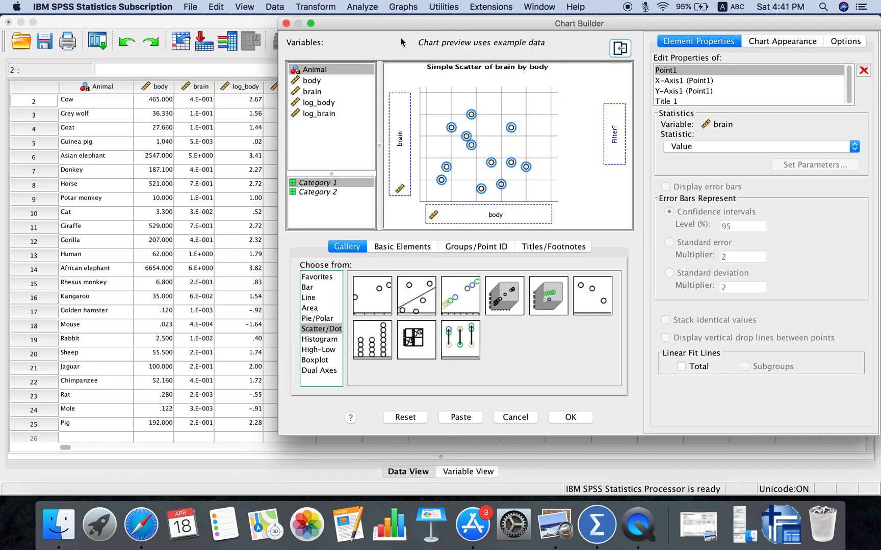
pyautogui.moveTo(402, 25); pyautogui.dragTo(494, 23)
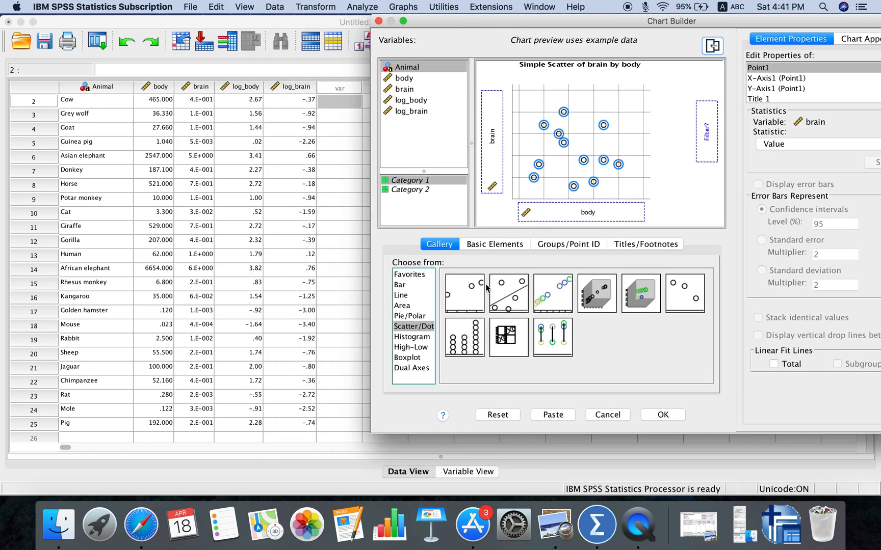
pyautogui.click(507, 310)
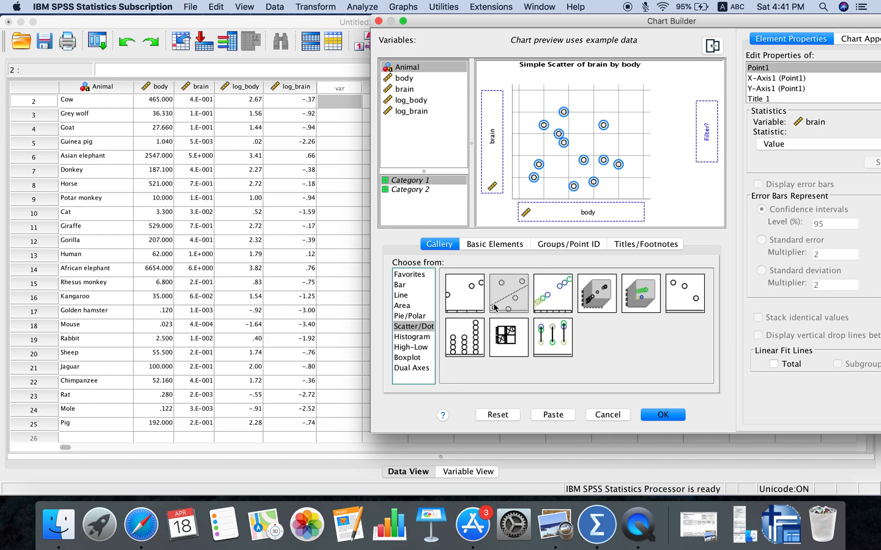
pyautogui.moveTo(420, 101); pyautogui.dragTo(543, 213)
pyautogui.moveTo(409, 112); pyautogui.dragTo(494, 140)
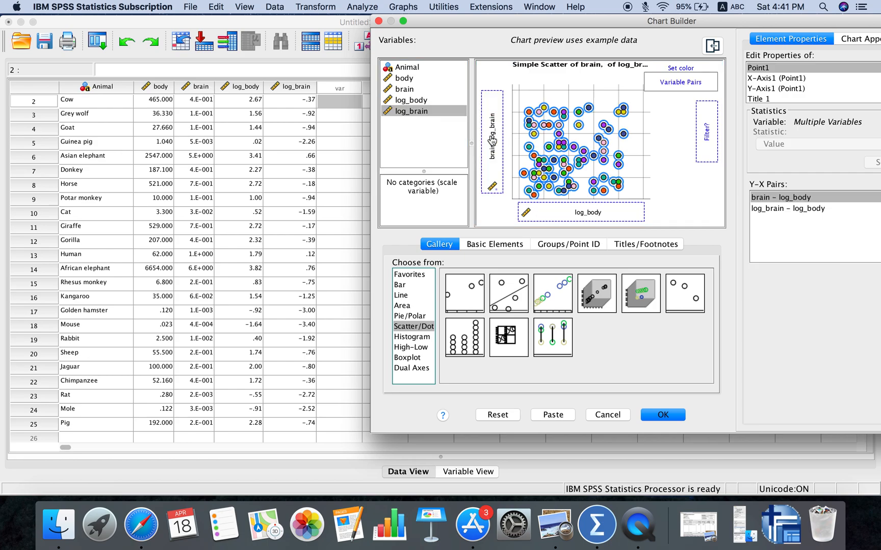
# Clear the chart's axis variables, assign log_brain to the Y-axis and log_body to the X-axis, and generate the simple scatter plot.
pyautogui.click(511, 304)
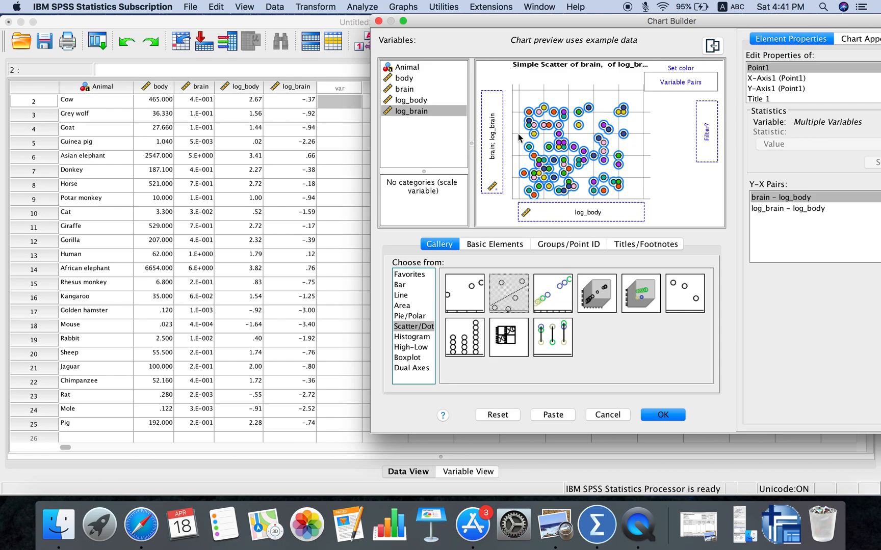
pyautogui.moveTo(490, 136); pyautogui.dragTo(512, 296)
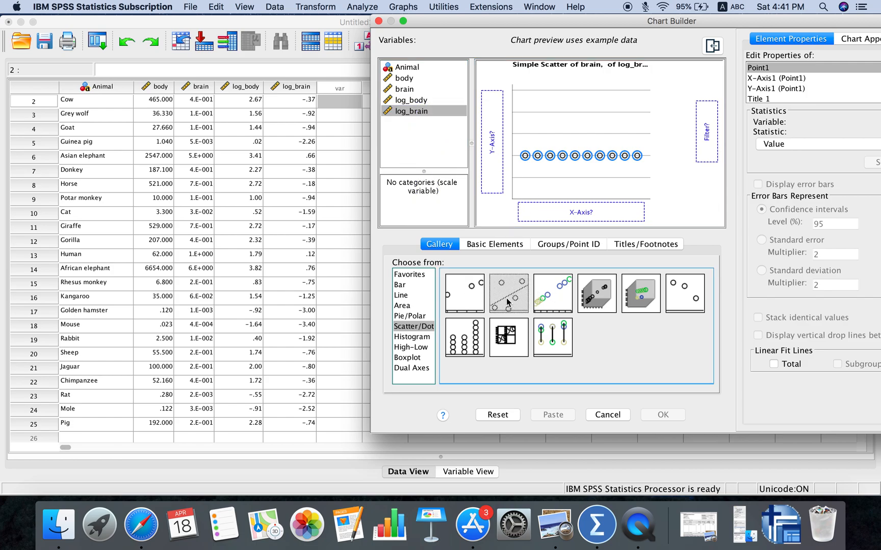
pyautogui.click(423, 113)
pyautogui.moveTo(423, 113); pyautogui.dragTo(488, 133)
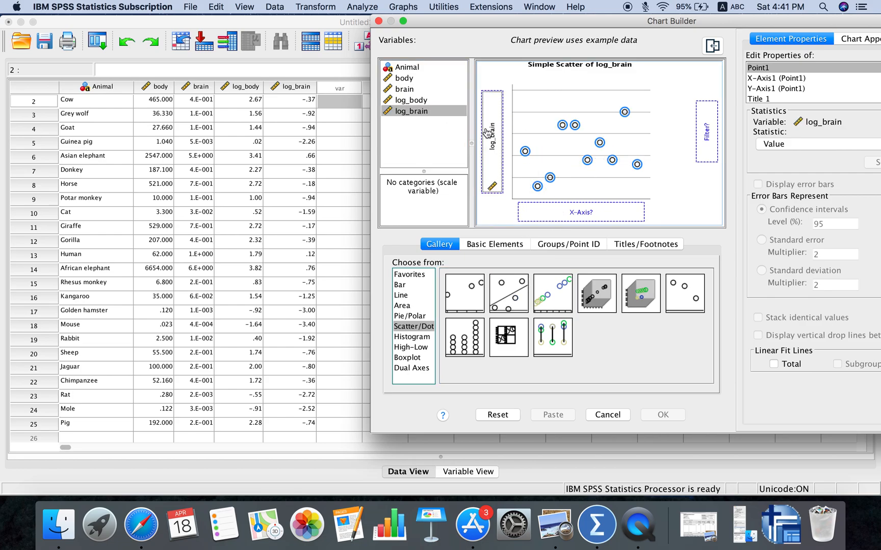
pyautogui.moveTo(467, 123); pyautogui.dragTo(551, 206)
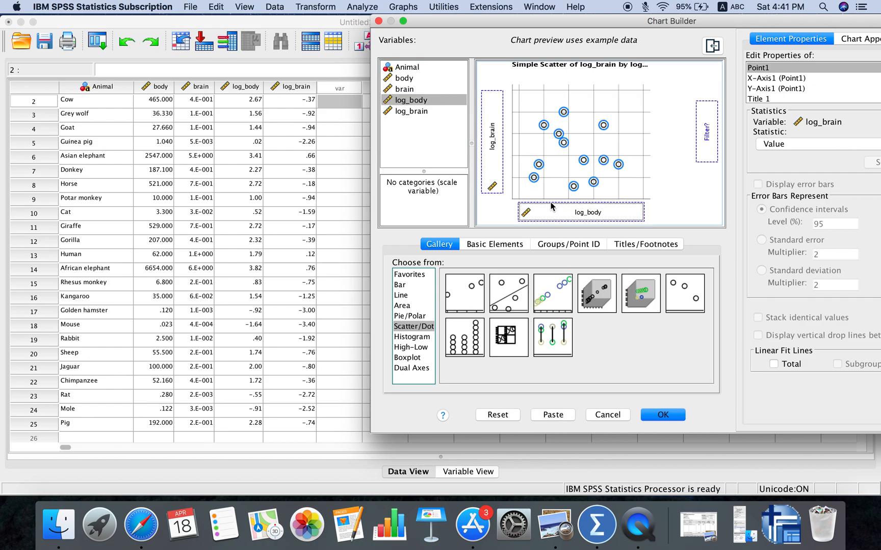
pyautogui.click(662, 415)
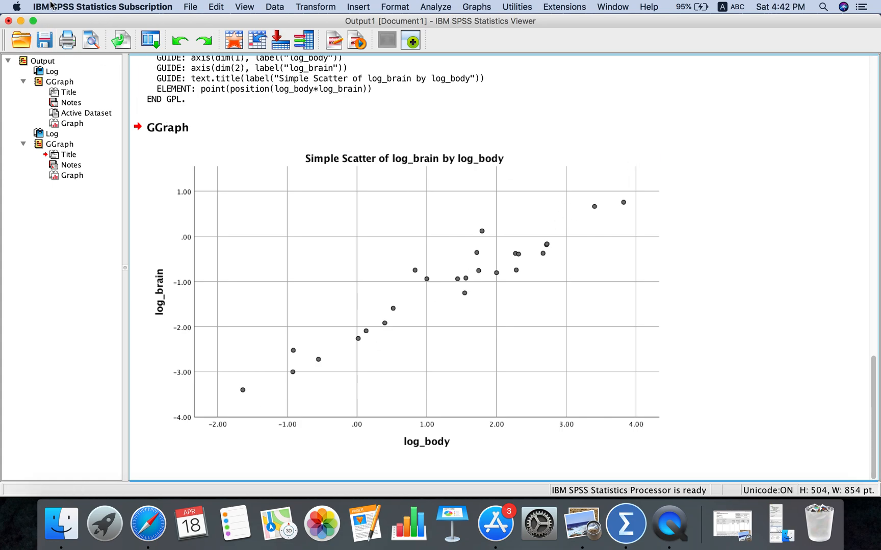
# Return to the dataset, reopen the Chart Builder and apply the scatter type with a fit line to the log_brain by log_body chart.
pyautogui.click(21, 21)
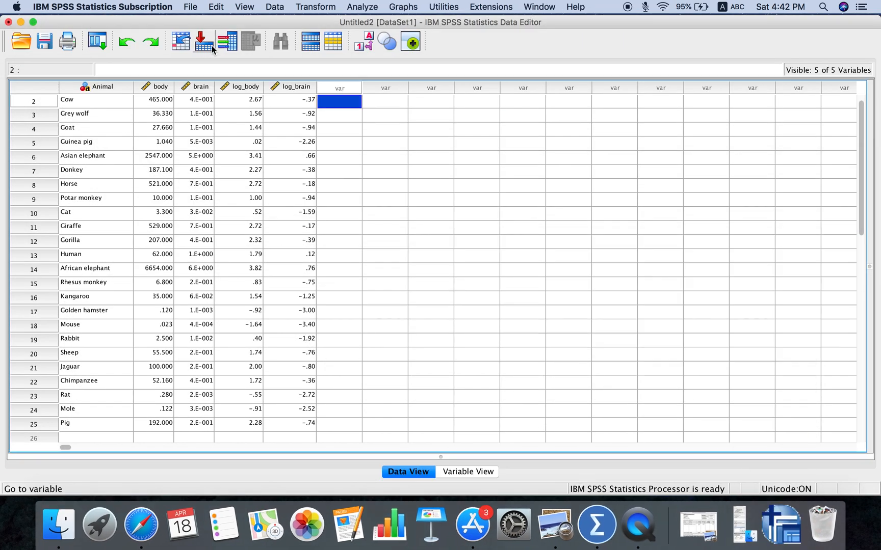
pyautogui.click(403, 7)
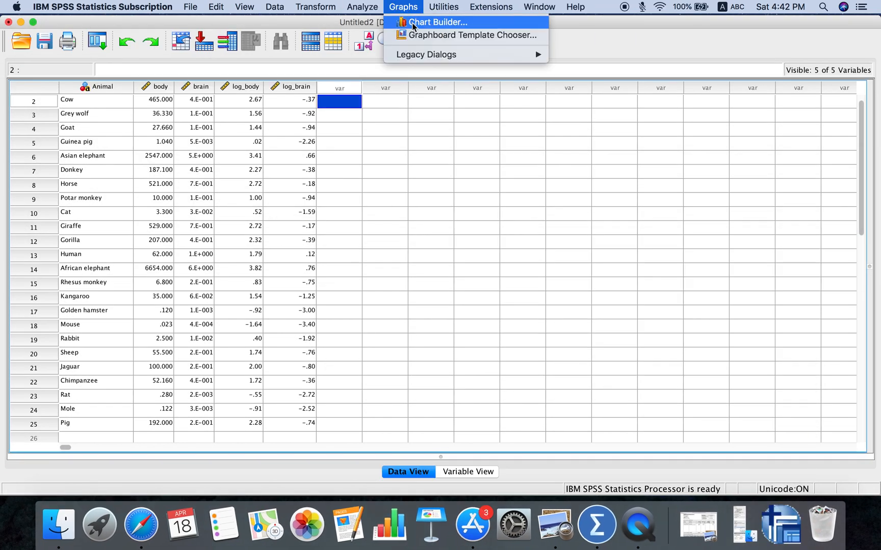
pyautogui.click(413, 23)
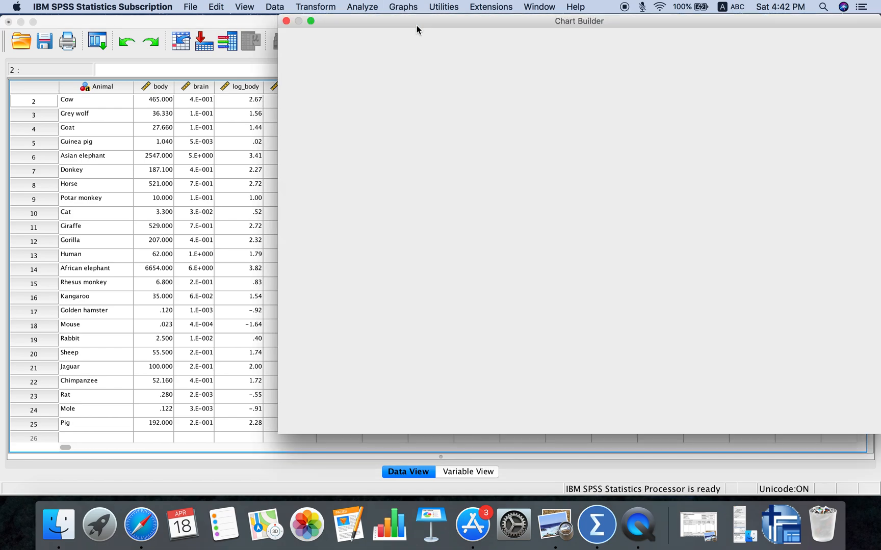
pyautogui.click(415, 297)
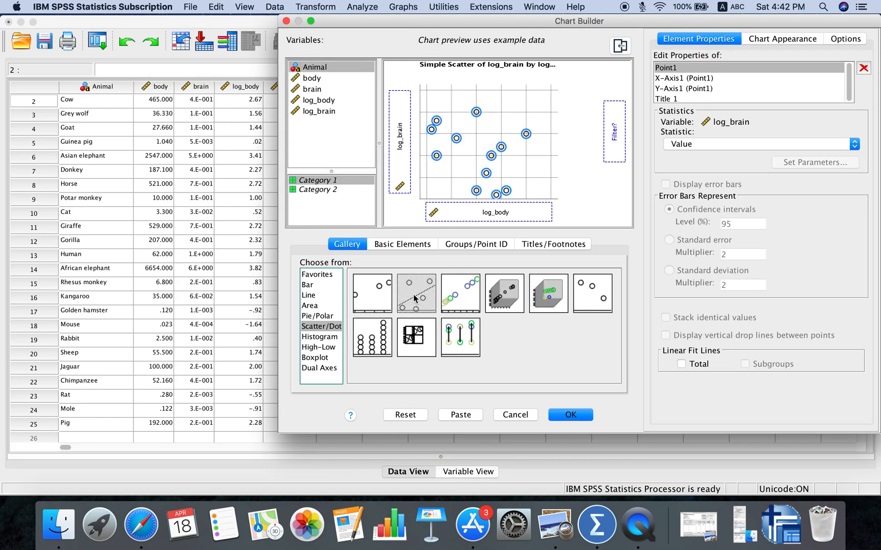
pyautogui.moveTo(413, 294); pyautogui.dragTo(486, 158)
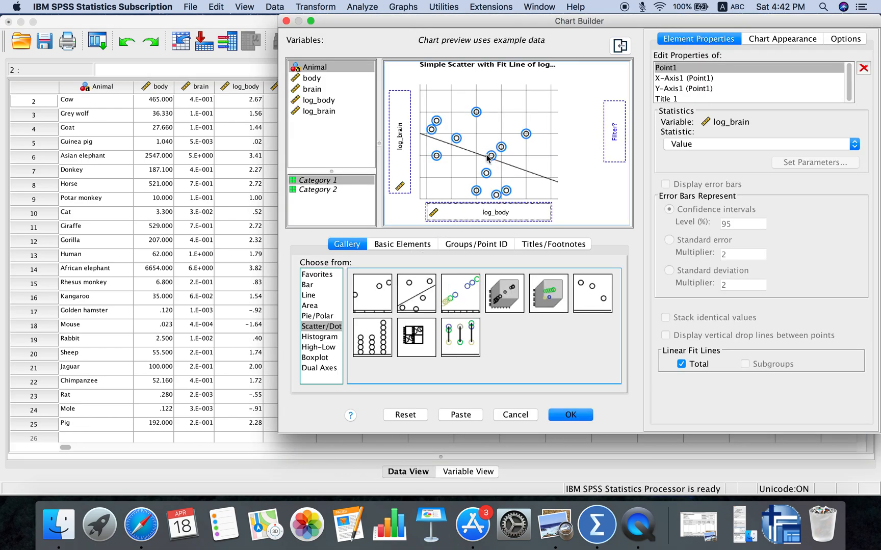
# Assign log_body to the X-axis, add log_brain to the Y-axis again, and generate the scatter plot with fit line.
pyautogui.moveTo(324, 100); pyautogui.dragTo(459, 209)
pyautogui.moveTo(325, 113); pyautogui.dragTo(399, 134)
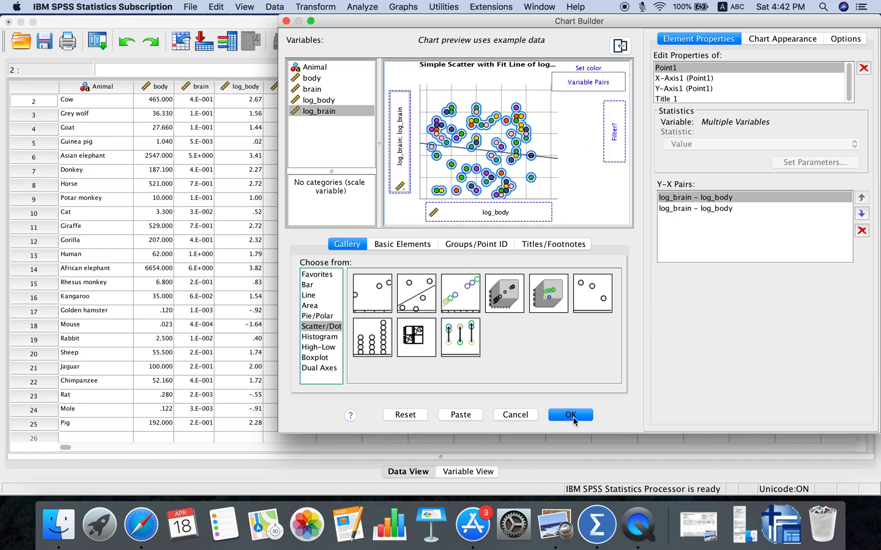
pyautogui.click(570, 415)
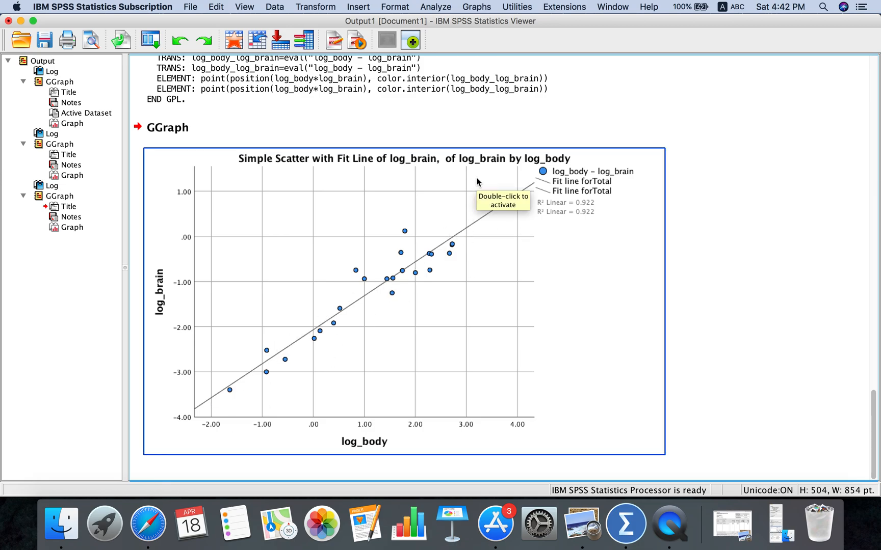
pyautogui.scroll(4, 454, 178)
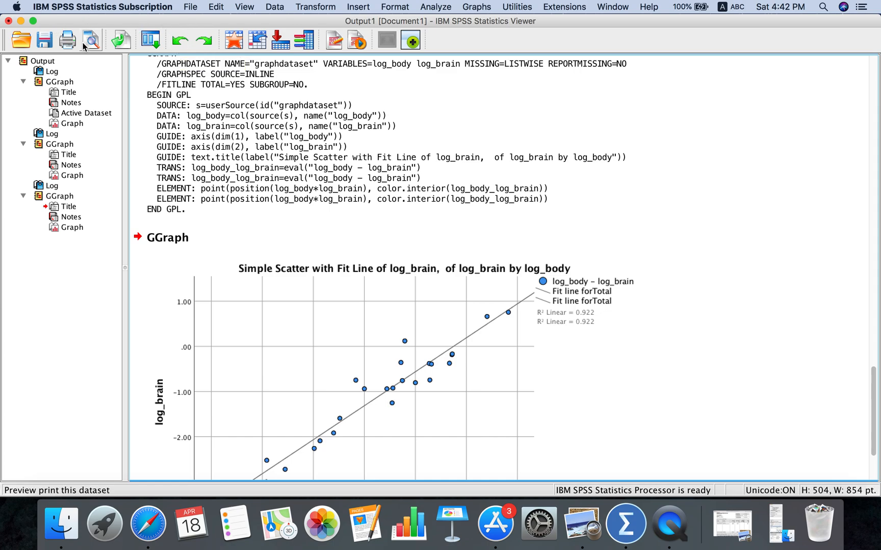
# Return to the dataset and set up a Linear Regression with log_brain as the dependent variable.
pyautogui.click(21, 21)
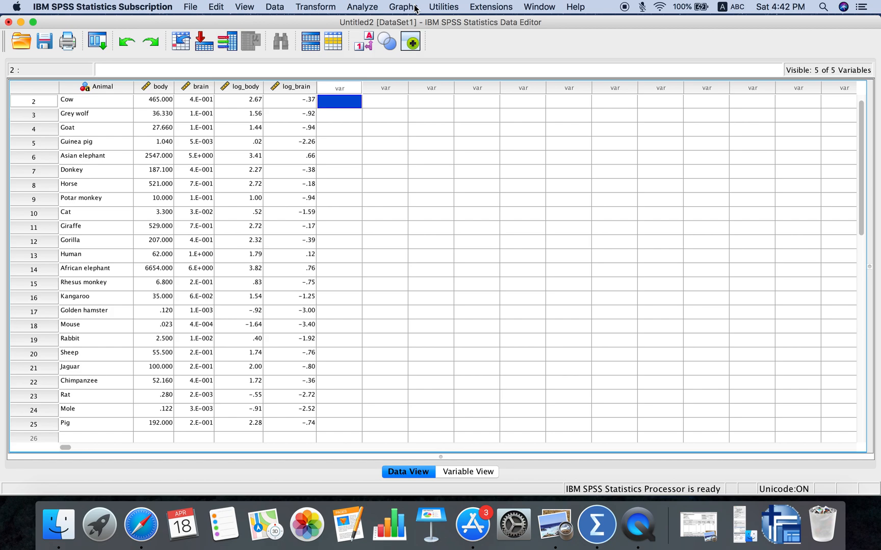
pyautogui.click(363, 7)
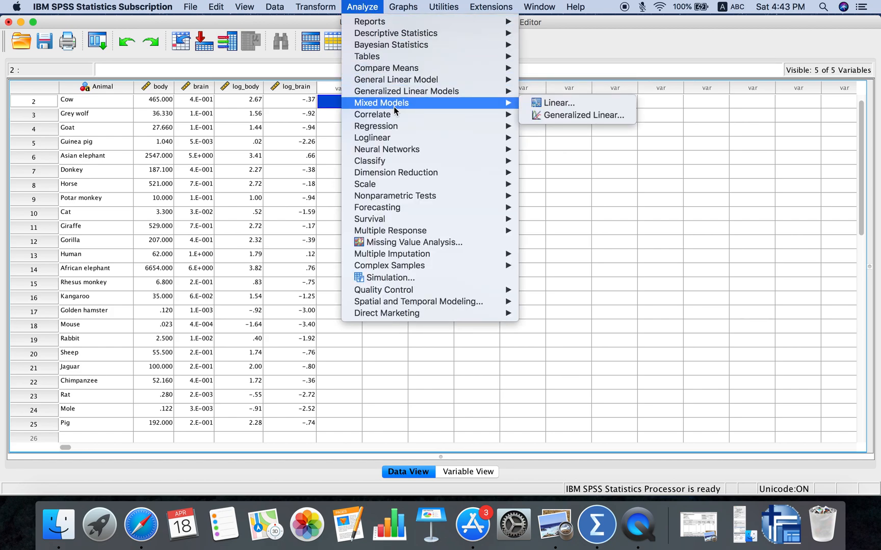
pyautogui.moveTo(393, 128)
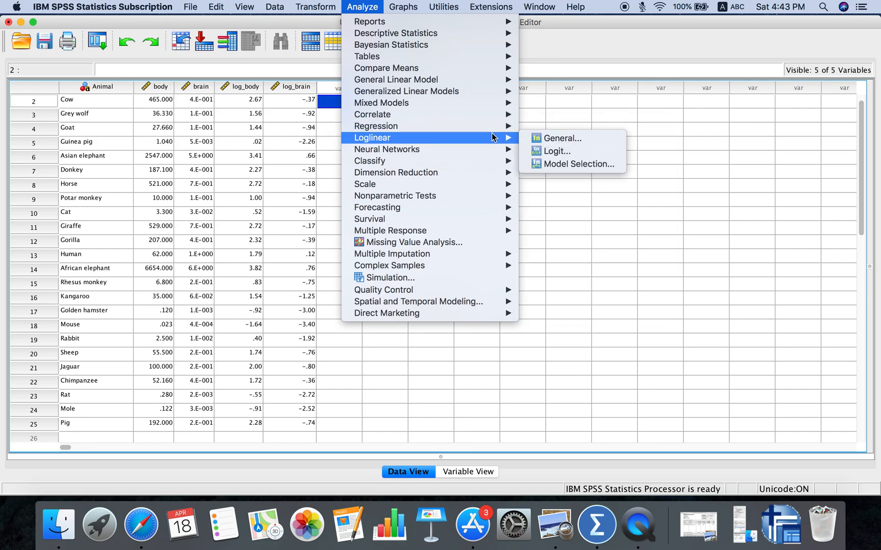
pyautogui.click(541, 140)
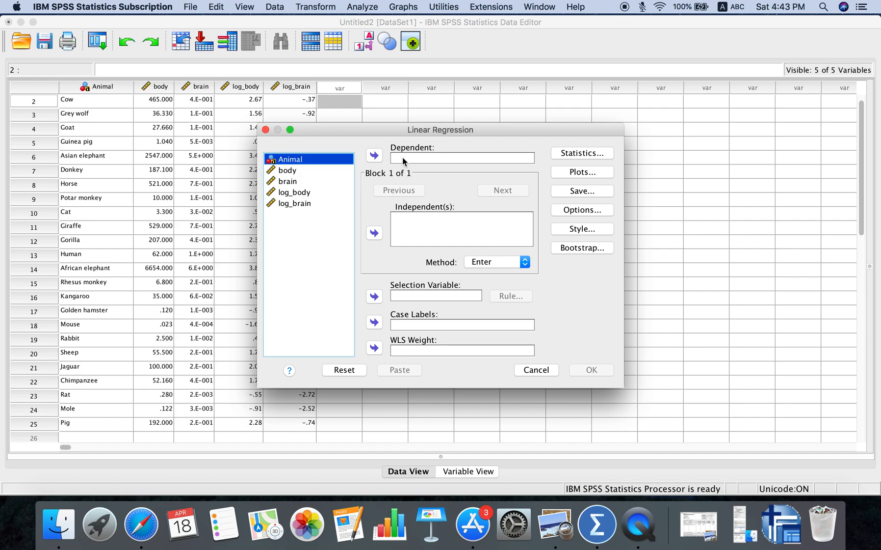
pyautogui.click(299, 204)
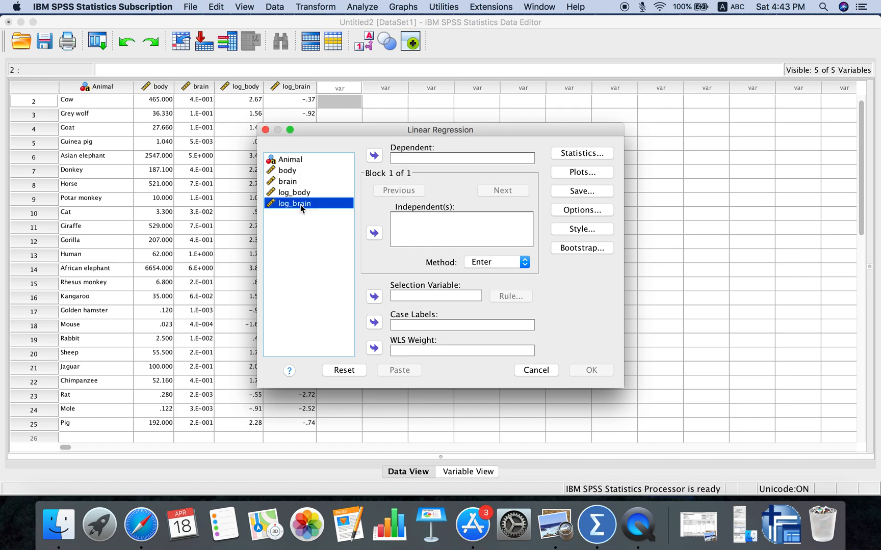
pyautogui.click(374, 155)
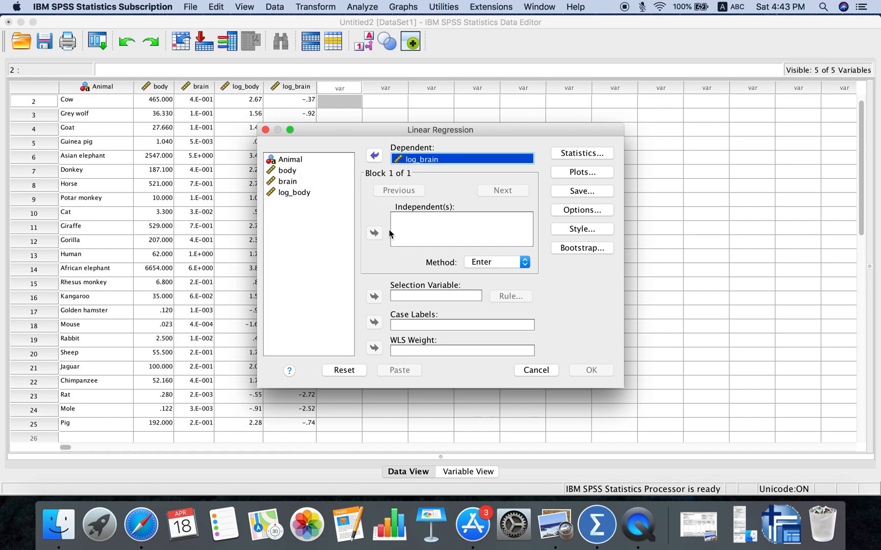
# Add log_body as the independent variable and run the linear regression.
pyautogui.click(294, 183)
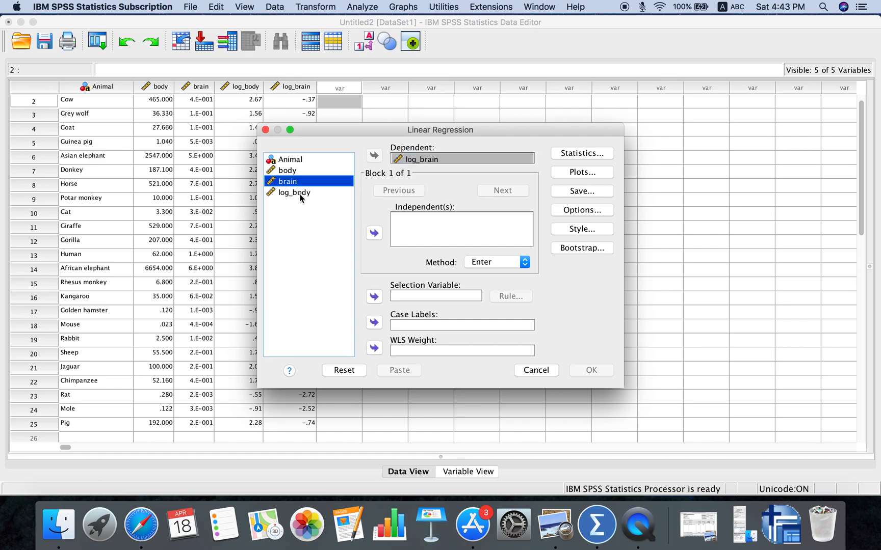
pyautogui.click(296, 192)
pyautogui.click(374, 236)
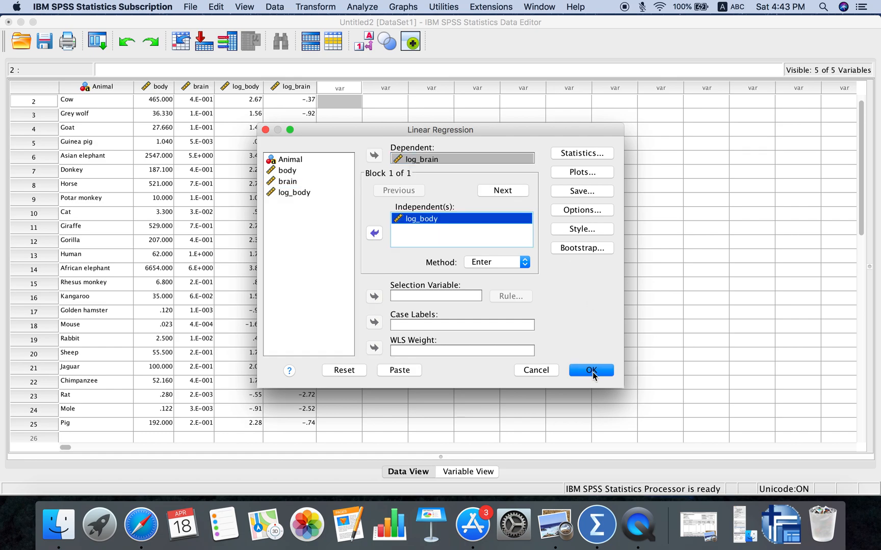
pyautogui.click(594, 372)
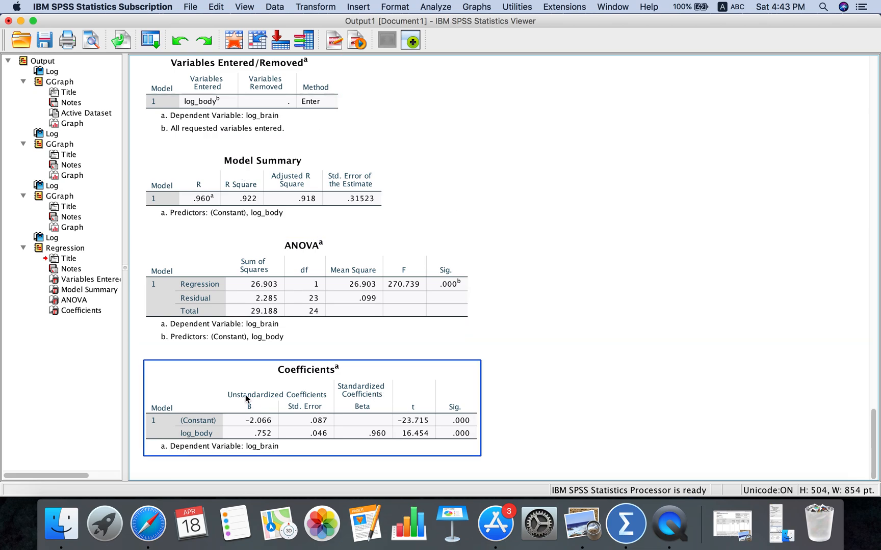
# Examine the regression output's Coefficients, ANOVA, Model Summary and Variables Entered/Removed tables.
pyautogui.click(167, 448)
pyautogui.click(446, 295)
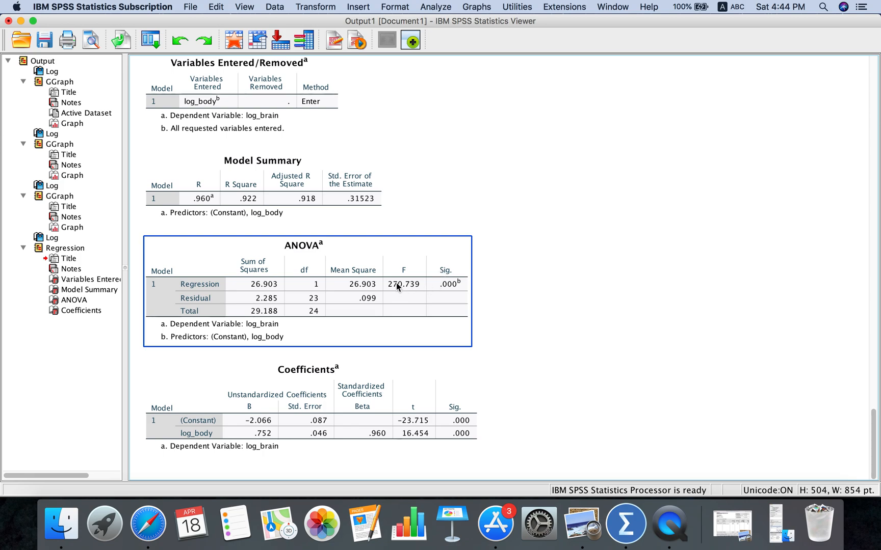
pyautogui.click(368, 193)
pyautogui.click(286, 271)
pyautogui.click(288, 196)
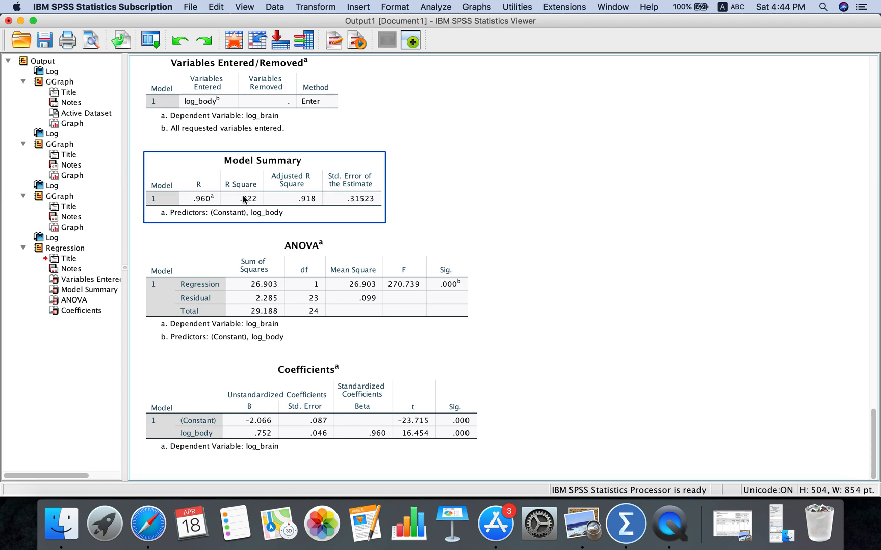
pyautogui.click(211, 98)
pyautogui.click(250, 189)
pyautogui.click(344, 277)
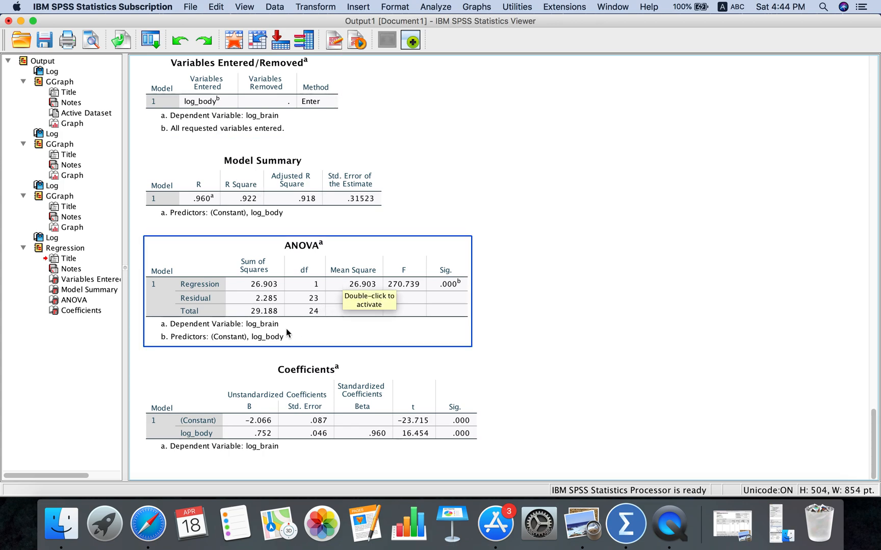
pyautogui.moveTo(280, 341); pyautogui.dragTo(261, 360)
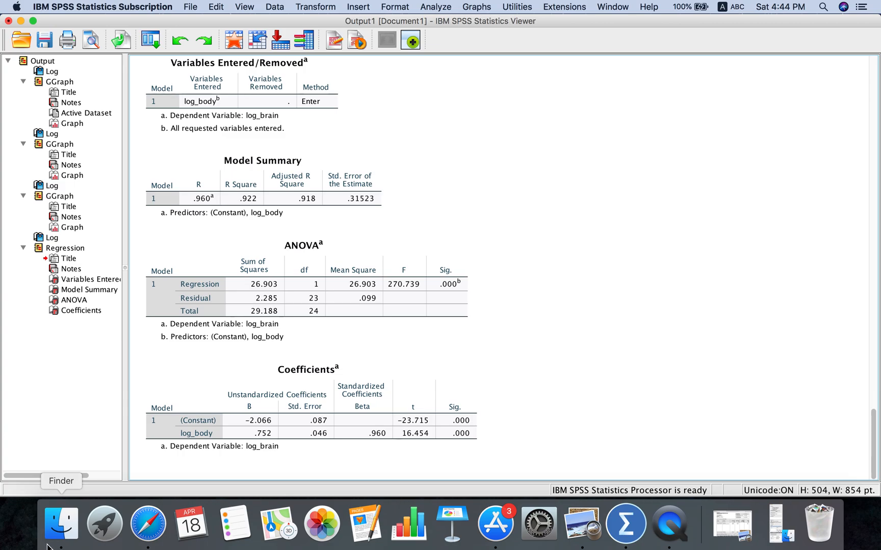
# Switch to Finder's Applications folder and launch OpenBoard.
pyautogui.click(63, 532)
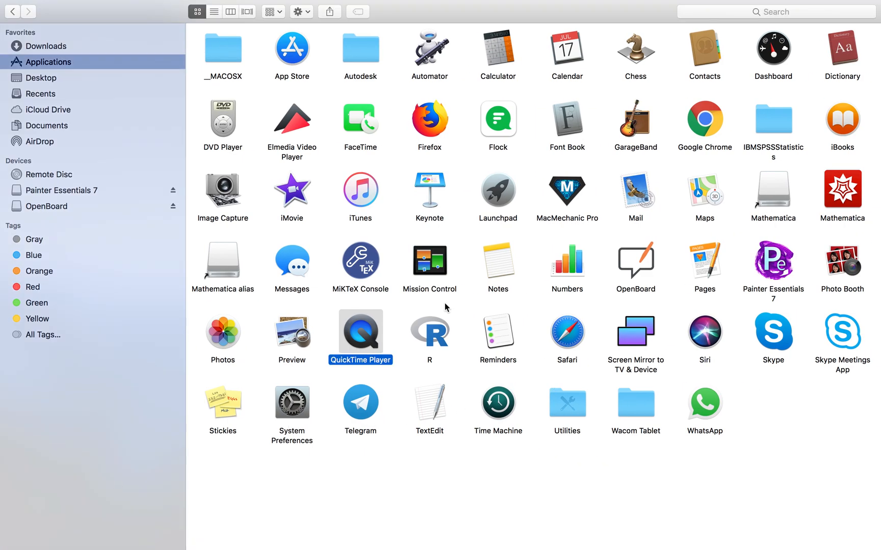
pyautogui.click(649, 262)
pyautogui.press('space')
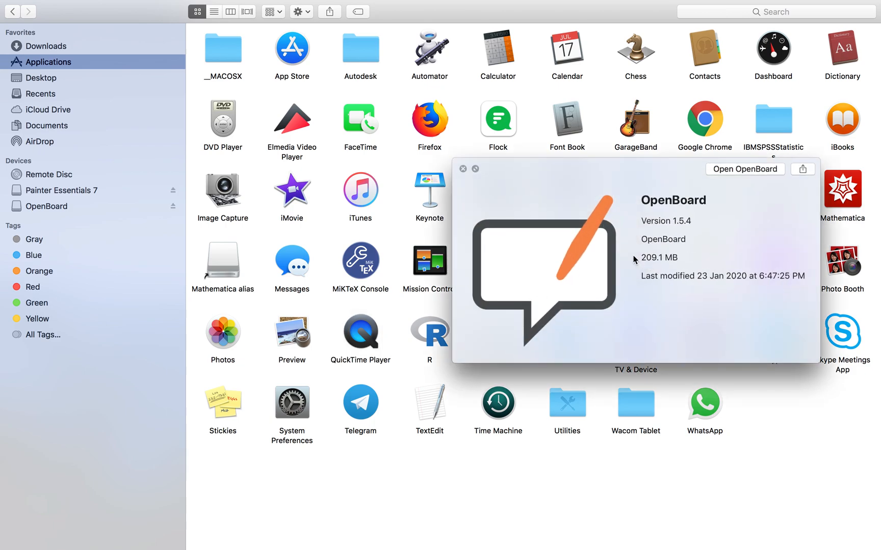
pyautogui.press('space')
pyautogui.click(651, 264)
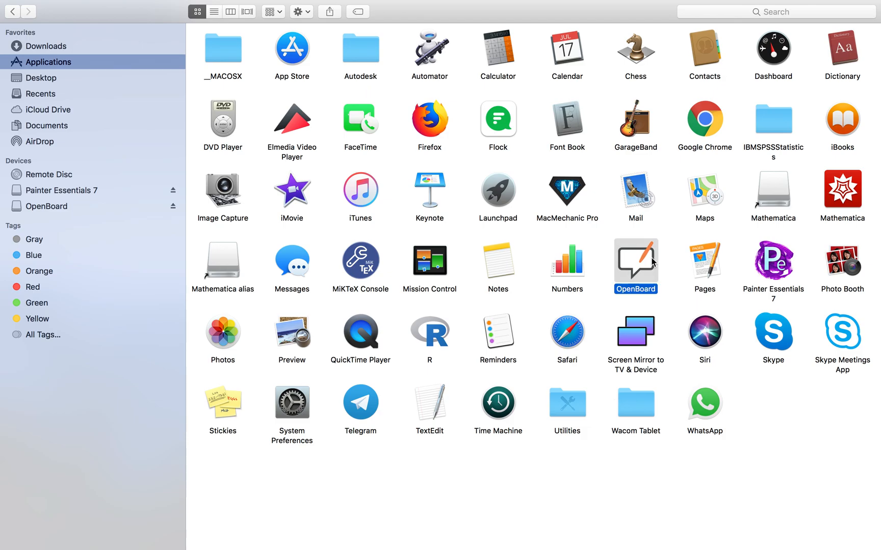
pyautogui.doubleClick(651, 262)
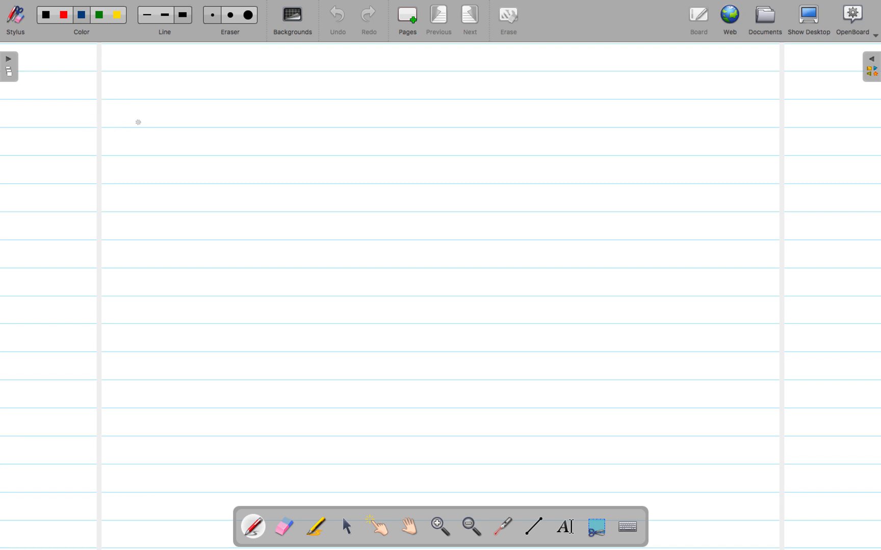
# Handwrite the fitted regression equation on the blank page: log₁₀ brain = -2 + 0.75 log₁₀ body.
pyautogui.moveTo(104, 131)
pyautogui.mouseDown()
pyautogui.moveTo(123, 124)
pyautogui.moveTo(125, 152)
pyautogui.moveTo(141, 143)
pyautogui.mouseUp()
pyautogui.moveTo(149, 132)
pyautogui.mouseDown()
pyautogui.moveTo(245, 124)
pyautogui.moveTo(283, 126)
pyautogui.moveTo(288, 135)
pyautogui.mouseUp()
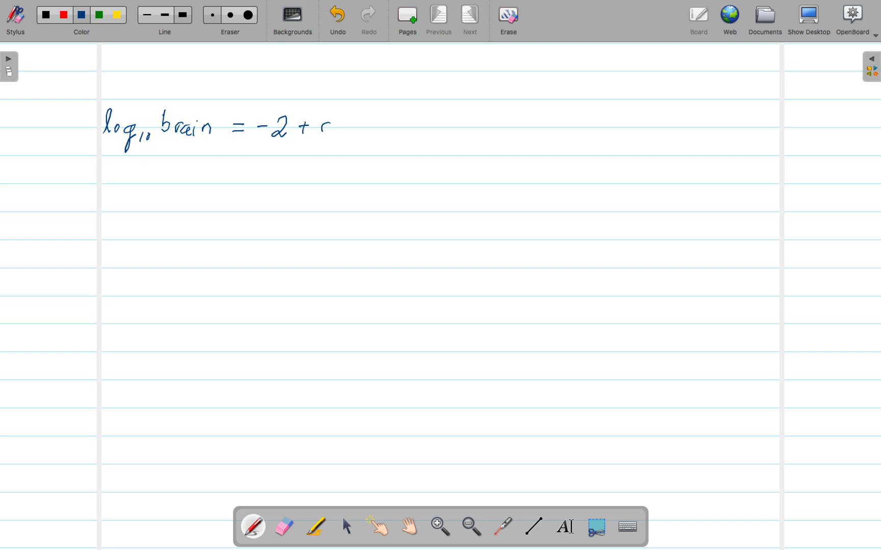
pyautogui.click(344, 130)
pyautogui.moveTo(346, 121); pyautogui.dragTo(352, 135)
pyautogui.moveTo(359, 122)
pyautogui.mouseDown()
pyautogui.moveTo(388, 131)
pyautogui.moveTo(414, 125)
pyautogui.moveTo(402, 146)
pyautogui.mouseUp()
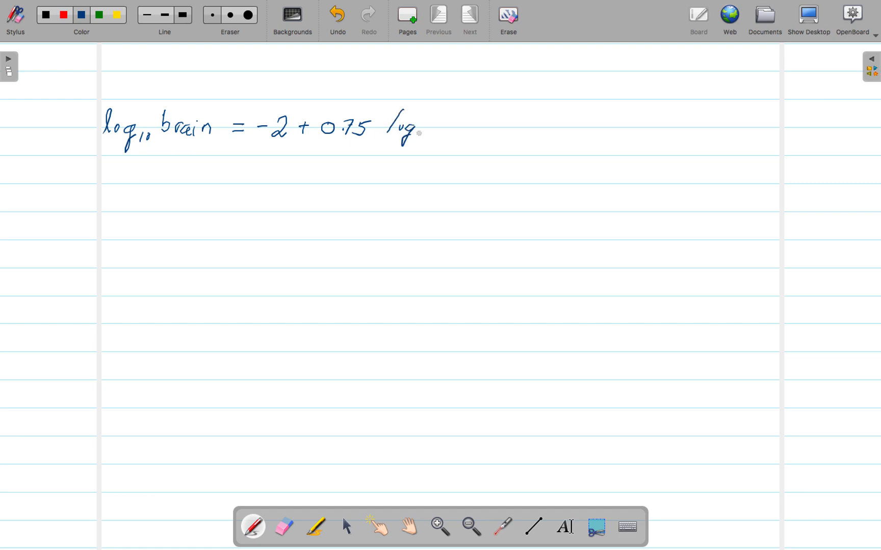
pyautogui.moveTo(443, 115)
pyautogui.mouseDown()
pyautogui.moveTo(436, 133)
pyautogui.moveTo(445, 129)
pyautogui.mouseUp()
pyautogui.moveTo(449, 132); pyautogui.dragTo(466, 132)
pyautogui.moveTo(467, 127); pyautogui.dragTo(496, 130)
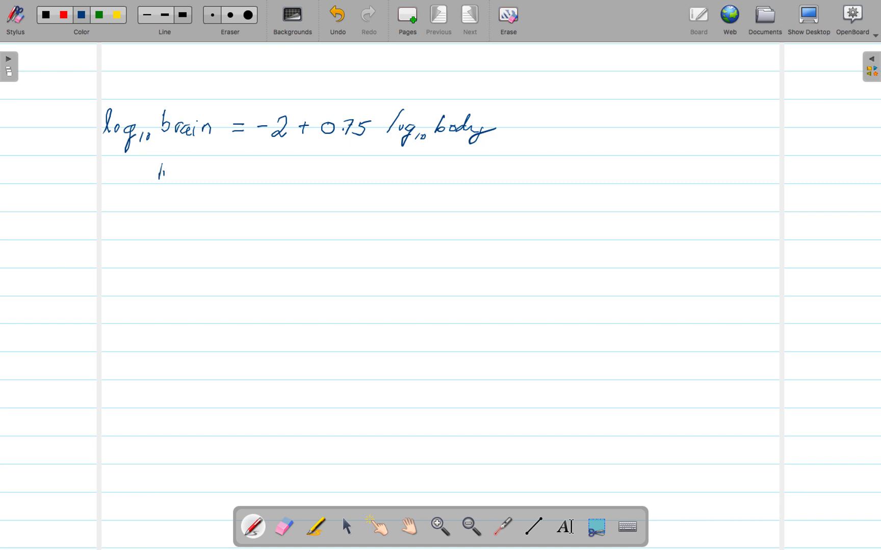
# Write the equation solved for brain on the next line: brain = 10^(-2 + 0.75 log₁₀ body).
pyautogui.moveTo(169, 173)
pyautogui.mouseDown()
pyautogui.moveTo(168, 180)
pyautogui.moveTo(184, 174)
pyautogui.mouseUp()
pyautogui.moveTo(210, 169); pyautogui.dragTo(224, 168)
pyautogui.moveTo(239, 168)
pyautogui.mouseDown()
pyautogui.moveTo(240, 186)
pyautogui.moveTo(253, 171)
pyautogui.mouseUp()
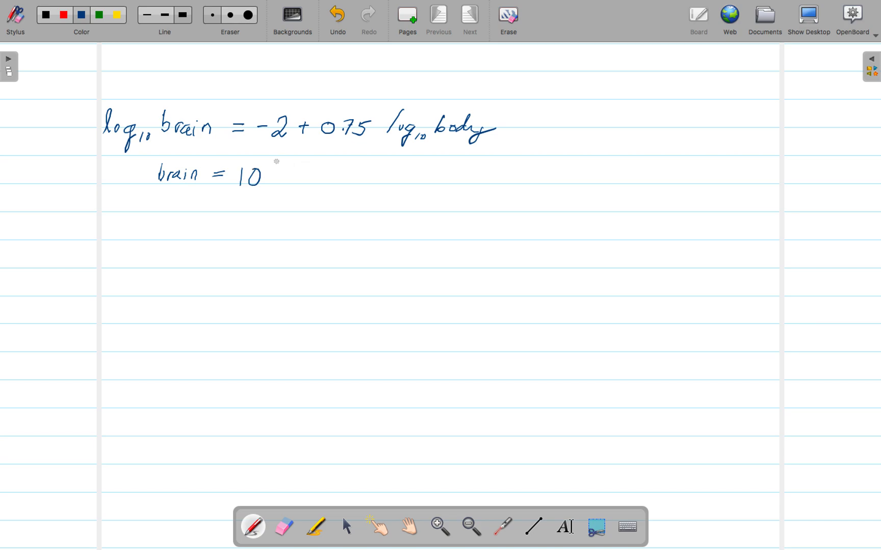
pyautogui.moveTo(290, 151)
pyautogui.mouseDown()
pyautogui.moveTo(295, 168)
pyautogui.moveTo(323, 156)
pyautogui.moveTo(343, 167)
pyautogui.moveTo(360, 151)
pyautogui.moveTo(362, 167)
pyautogui.moveTo(371, 160)
pyautogui.mouseUp()
pyautogui.click(331, 164)
pyautogui.moveTo(383, 159); pyautogui.dragTo(369, 182)
pyautogui.moveTo(414, 154)
pyautogui.mouseDown()
pyautogui.moveTo(411, 167)
pyautogui.moveTo(418, 162)
pyautogui.mouseUp()
pyautogui.moveTo(425, 162); pyautogui.dragTo(426, 161)
pyautogui.moveTo(435, 160); pyautogui.dragTo(442, 167)
pyautogui.moveTo(445, 159); pyautogui.dragTo(462, 164)
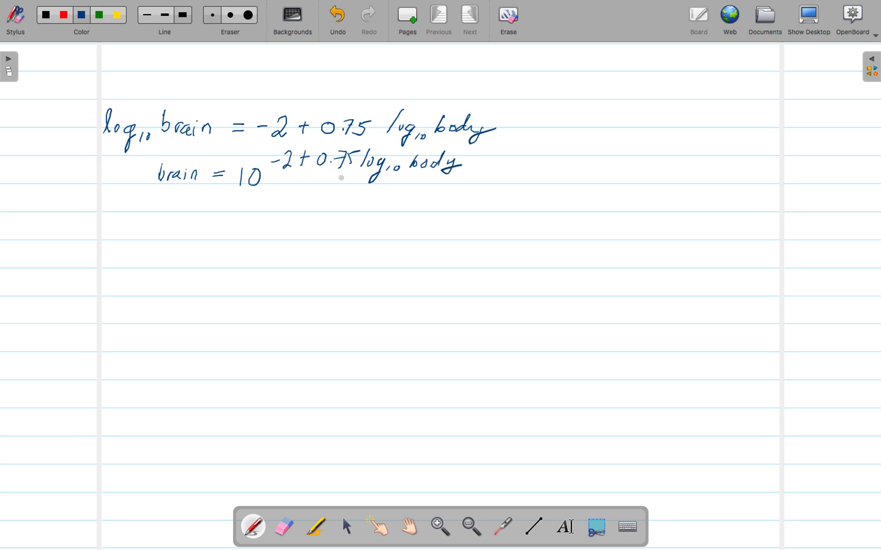
# Write the exponent split into a product on the third line: = 10^-2 · 10^(log₁₀ body^0.75).
pyautogui.moveTo(217, 217); pyautogui.dragTo(228, 222)
pyautogui.moveTo(256, 212); pyautogui.dragTo(255, 231)
pyautogui.moveTo(265, 211)
pyautogui.mouseDown()
pyautogui.moveTo(261, 232)
pyautogui.moveTo(270, 211)
pyautogui.mouseUp()
pyautogui.moveTo(274, 208)
pyautogui.mouseDown()
pyautogui.moveTo(289, 211)
pyautogui.moveTo(300, 230)
pyautogui.moveTo(377, 209)
pyautogui.mouseUp()
pyautogui.moveTo(389, 205); pyautogui.dragTo(378, 224)
pyautogui.moveTo(394, 210)
pyautogui.mouseDown()
pyautogui.moveTo(450, 210)
pyautogui.moveTo(439, 224)
pyautogui.mouseUp()
pyautogui.moveTo(468, 188); pyautogui.dragTo(478, 195)
pyautogui.moveTo(483, 190); pyautogui.dragTo(487, 205)
pyautogui.moveTo(481, 196); pyautogui.dragTo(493, 195)
pyautogui.moveTo(500, 191); pyautogui.dragTo(496, 203)
pyautogui.moveTo(504, 189); pyautogui.dragTo(515, 187)
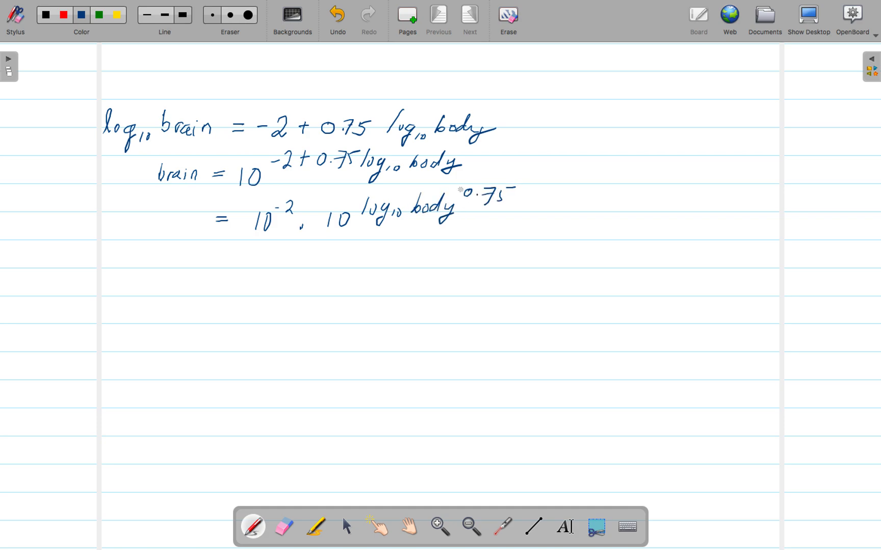
# Write the simplified power law on the fourth line: = 1/100 body^(3/4).
pyautogui.moveTo(220, 258); pyautogui.dragTo(233, 257)
pyautogui.moveTo(220, 261); pyautogui.dragTo(235, 261)
pyautogui.moveTo(275, 246)
pyautogui.mouseDown()
pyautogui.moveTo(270, 261)
pyautogui.moveTo(288, 261)
pyautogui.moveTo(268, 272)
pyautogui.moveTo(283, 272)
pyautogui.mouseUp()
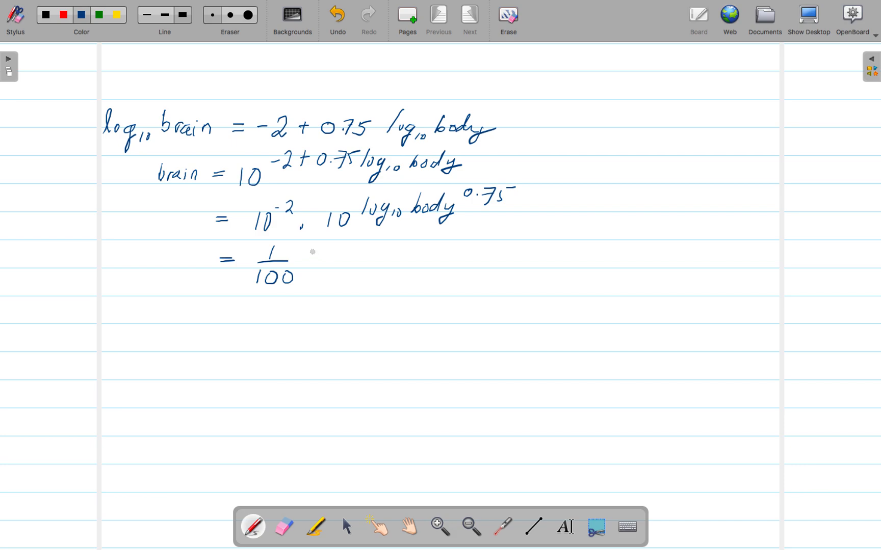
pyautogui.moveTo(310, 248)
pyautogui.mouseDown()
pyautogui.moveTo(311, 266)
pyautogui.moveTo(340, 267)
pyautogui.moveTo(351, 275)
pyautogui.moveTo(346, 286)
pyautogui.mouseUp()
pyautogui.moveTo(377, 244)
pyautogui.mouseDown()
pyautogui.moveTo(371, 255)
pyautogui.moveTo(383, 252)
pyautogui.mouseUp()
pyautogui.moveTo(381, 247); pyautogui.dragTo(379, 259)
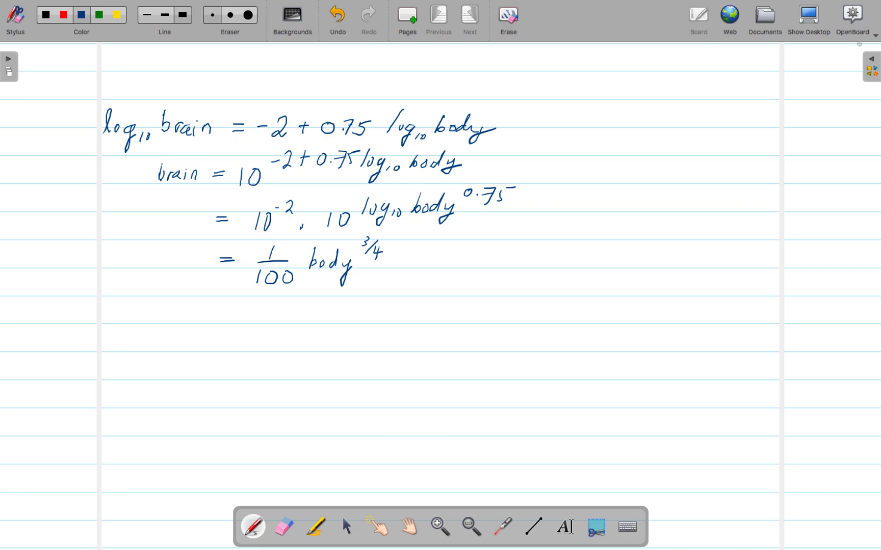
# Switch to the SPSS output to check the regression Coefficients table, and return to the OpenBoard page.
pyautogui.click(812, 23)
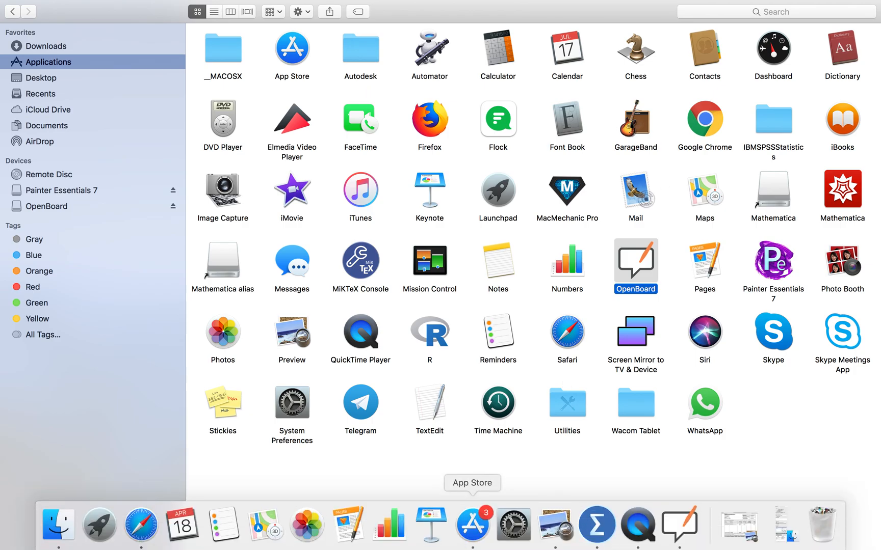
pyautogui.click(586, 536)
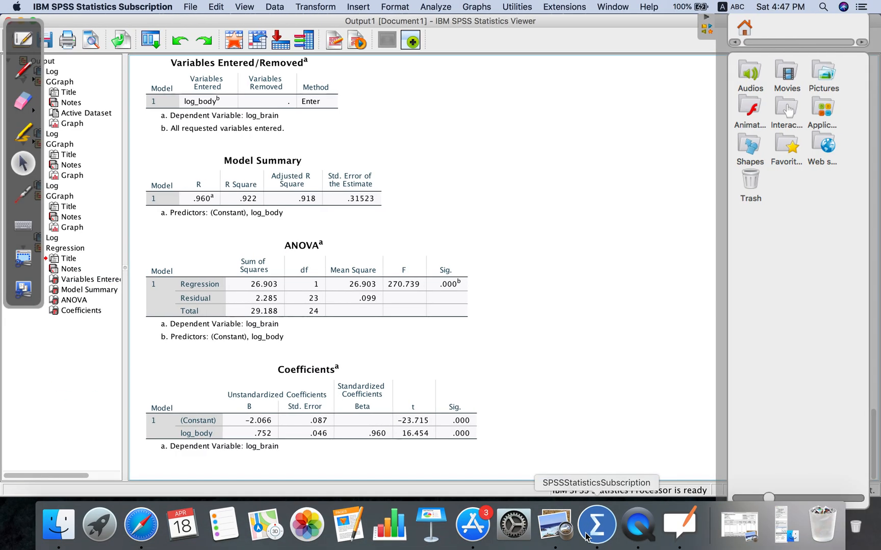
pyautogui.click(428, 368)
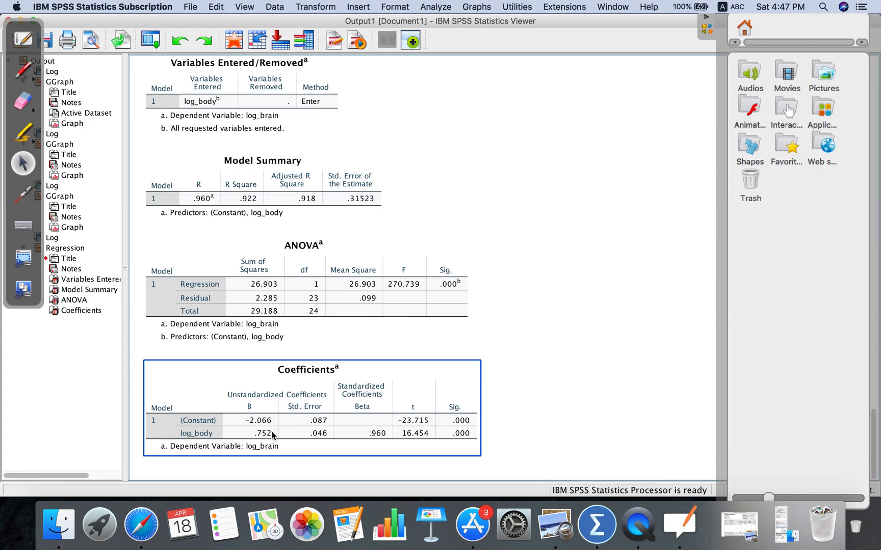
pyautogui.click(672, 530)
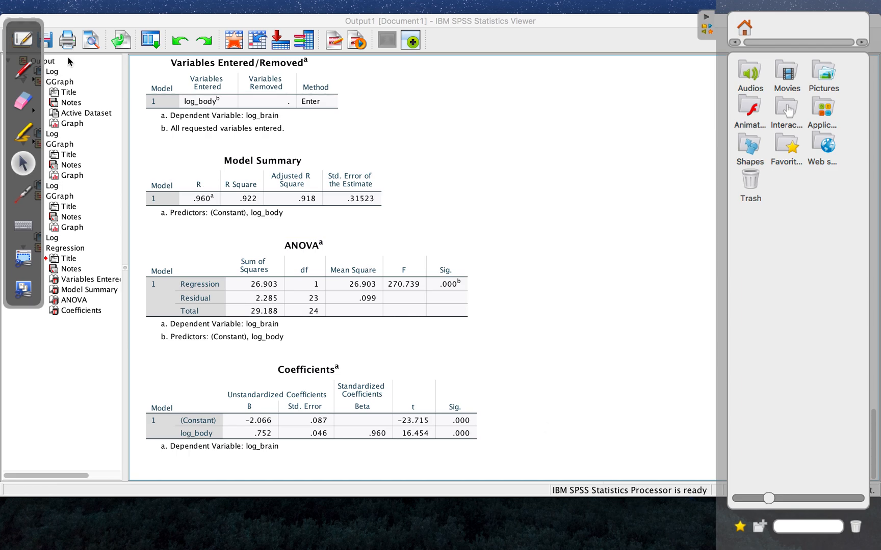
pyautogui.click(21, 36)
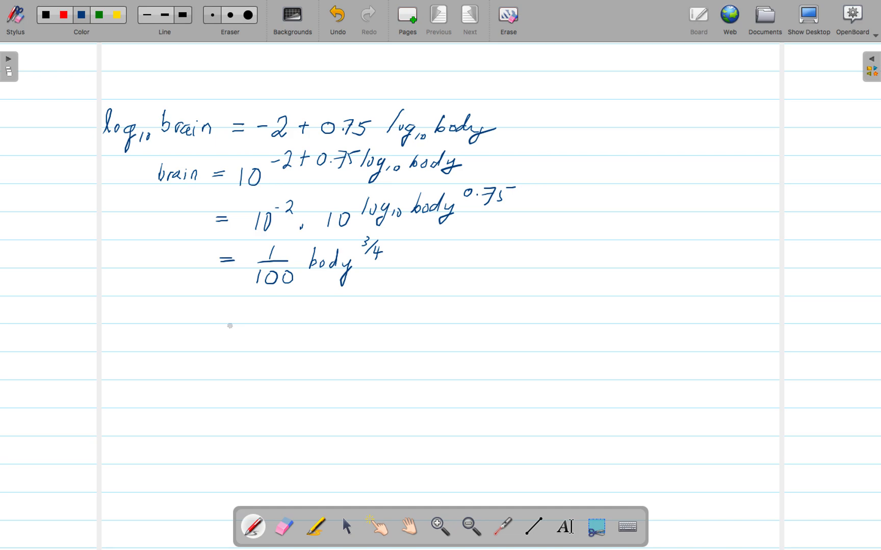
# Start a fifth line with an equals sign and the fraction 1/100, erasing the smudged fraction and rewriting it.
pyautogui.moveTo(219, 311); pyautogui.dragTo(286, 322)
pyautogui.moveTo(251, 337)
pyautogui.mouseDown()
pyautogui.moveTo(248, 346)
pyautogui.moveTo(303, 323)
pyautogui.moveTo(276, 348)
pyautogui.mouseUp()
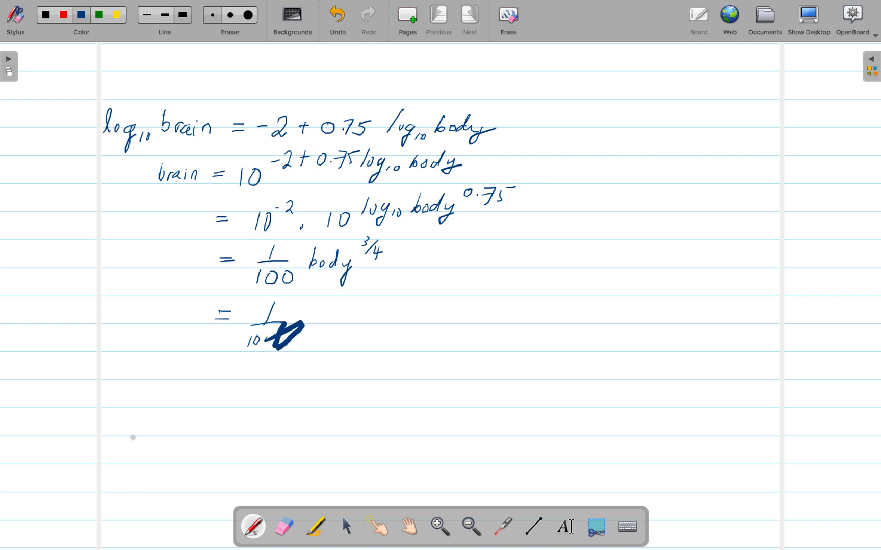
pyautogui.click(285, 526)
pyautogui.moveTo(275, 355)
pyautogui.mouseDown()
pyautogui.moveTo(277, 338)
pyautogui.moveTo(305, 326)
pyautogui.moveTo(247, 343)
pyautogui.moveTo(248, 326)
pyautogui.moveTo(269, 330)
pyautogui.moveTo(275, 349)
pyautogui.mouseUp()
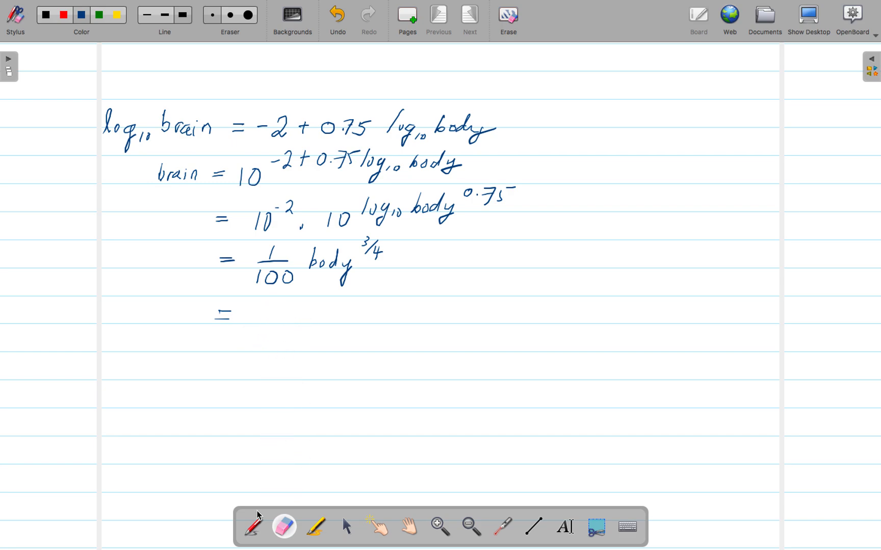
pyautogui.click(254, 525)
pyautogui.moveTo(264, 301)
pyautogui.mouseDown()
pyautogui.moveTo(262, 314)
pyautogui.moveTo(278, 318)
pyautogui.moveTo(243, 346)
pyautogui.mouseUp()
pyautogui.moveTo(258, 333); pyautogui.dragTo(262, 334)
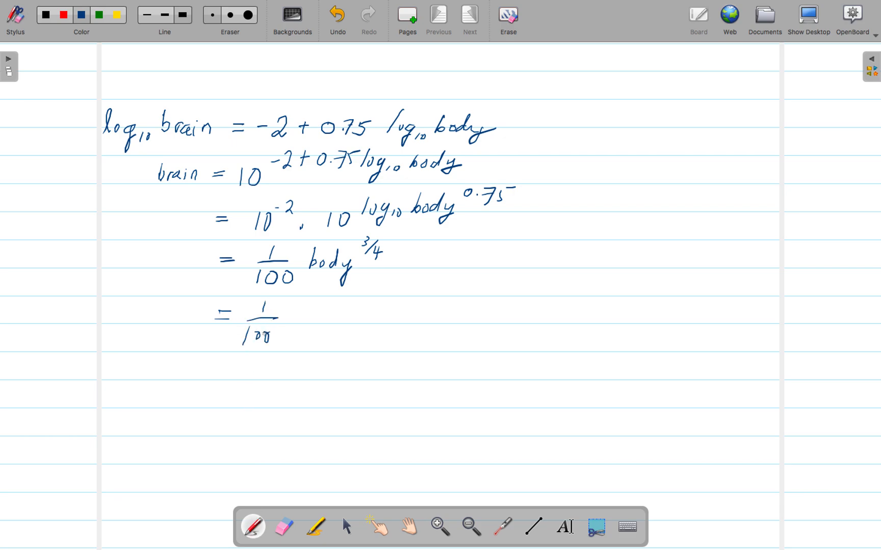
# Complete the fifth line with body cubed as a nested square root: ((body^3)^(1/2))^(1/2).
pyautogui.moveTo(319, 304)
pyautogui.mouseDown()
pyautogui.moveTo(317, 319)
pyautogui.moveTo(346, 323)
pyautogui.moveTo(338, 344)
pyautogui.mouseUp()
pyautogui.moveTo(366, 301); pyautogui.dragTo(368, 312)
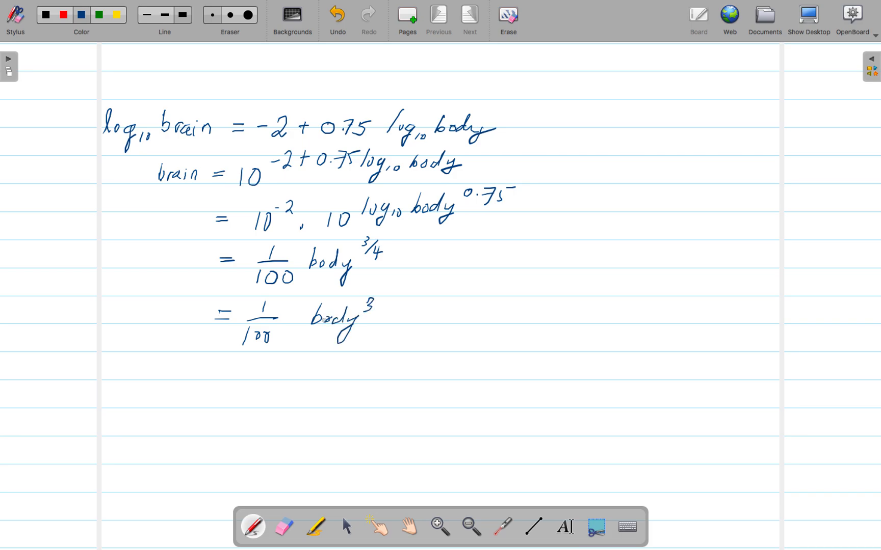
pyautogui.moveTo(306, 302); pyautogui.dragTo(295, 336)
pyautogui.moveTo(379, 305); pyautogui.dragTo(367, 340)
pyautogui.moveTo(396, 312); pyautogui.dragTo(410, 306)
pyautogui.moveTo(402, 309); pyautogui.dragTo(412, 321)
pyautogui.moveTo(300, 297); pyautogui.dragTo(286, 346)
pyautogui.moveTo(419, 296); pyautogui.dragTo(396, 344)
pyautogui.moveTo(436, 298); pyautogui.dragTo(434, 307)
pyautogui.moveTo(432, 311)
pyautogui.mouseDown()
pyautogui.moveTo(447, 303)
pyautogui.moveTo(448, 320)
pyautogui.mouseUp()
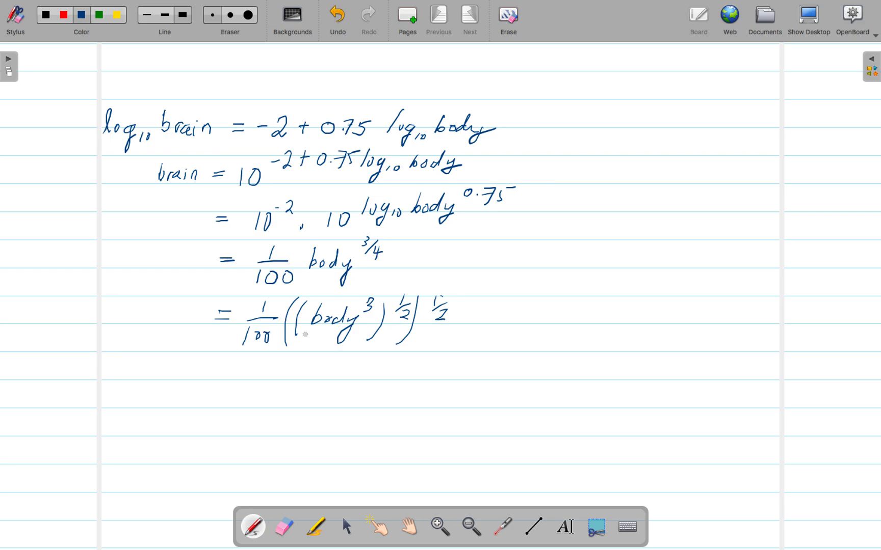